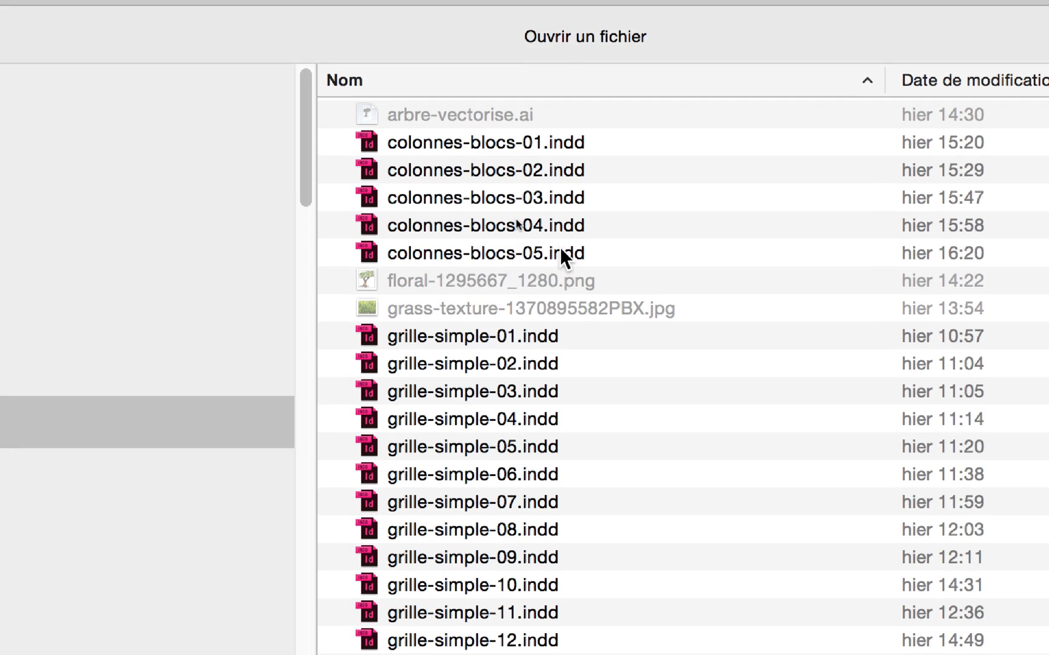
Select the document colonnes-blocs-05.indd in the ID initiation JOUR 4 folder for opening.
left_click(556, 241)
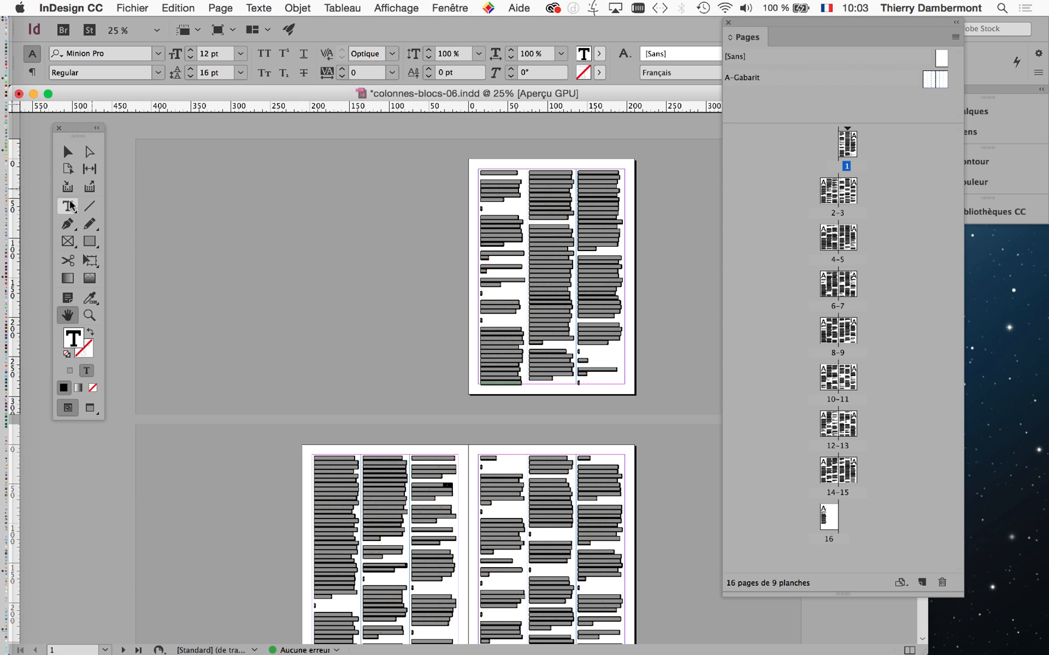
Select the entire story in the linked three-column text frames with the Type tool and delete all its text.
left_click(70, 206)
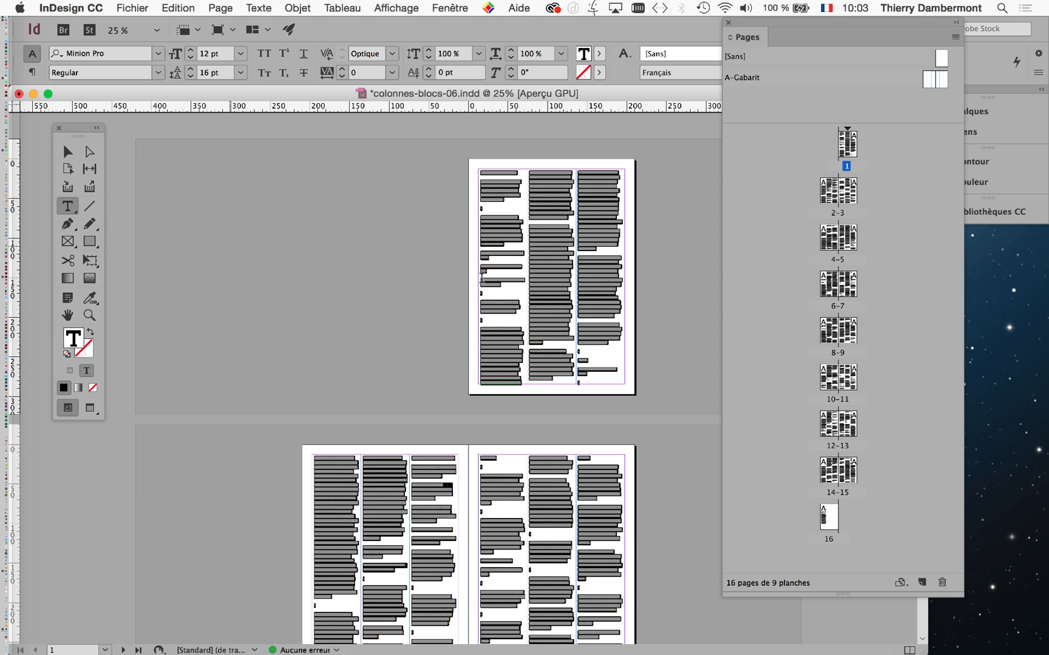
left_click(542, 229)
key("super+equal")
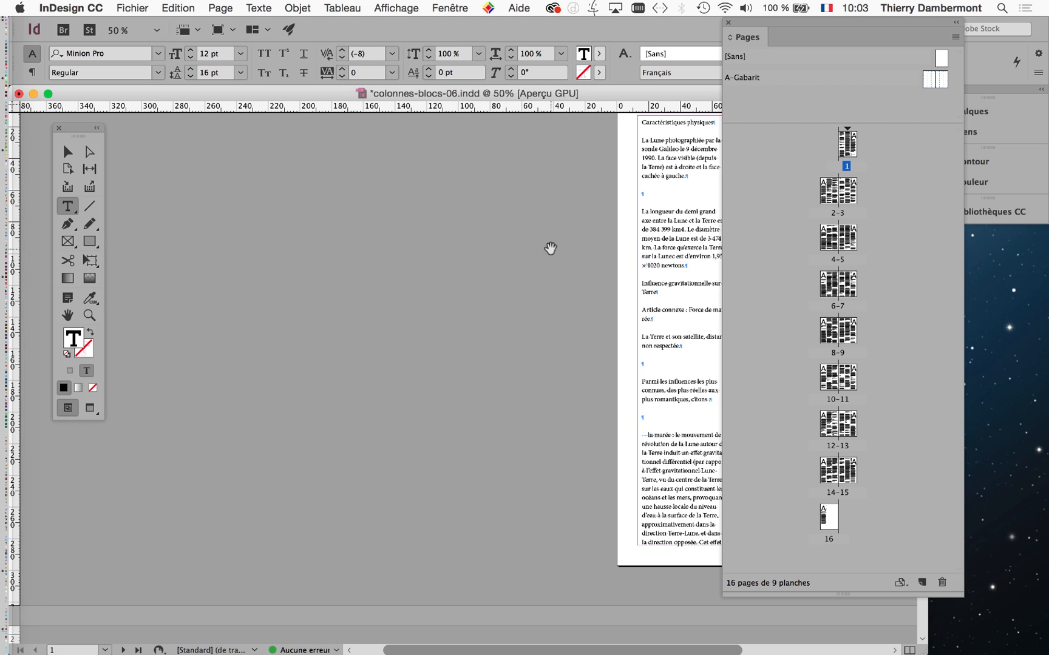
scroll(528, 377, "down", 10)
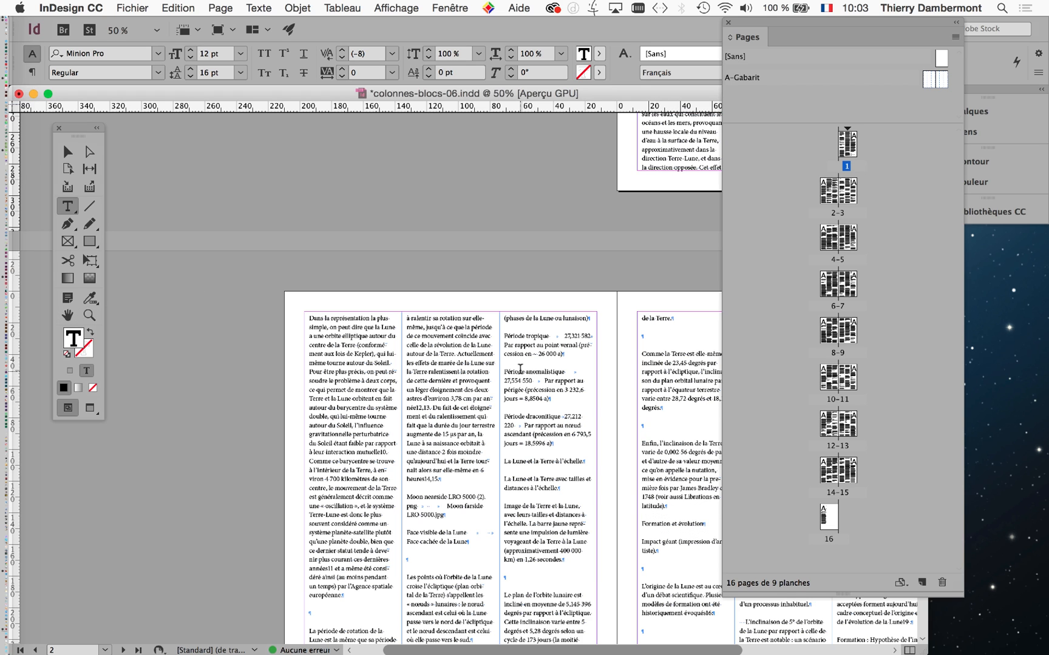
left_click(438, 368, "super")
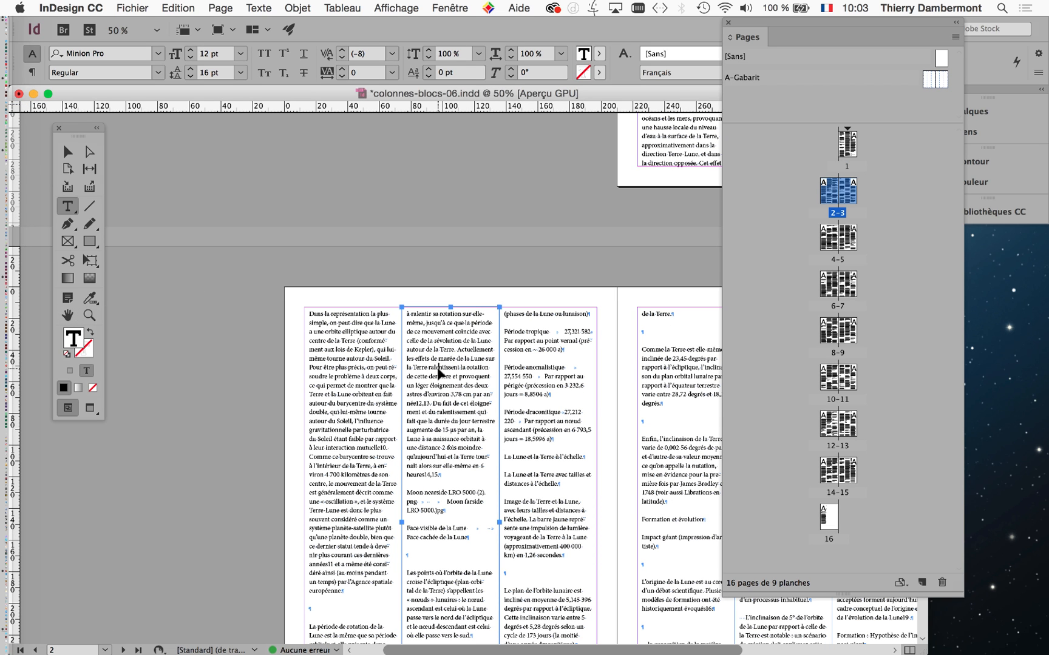
key("super+a")
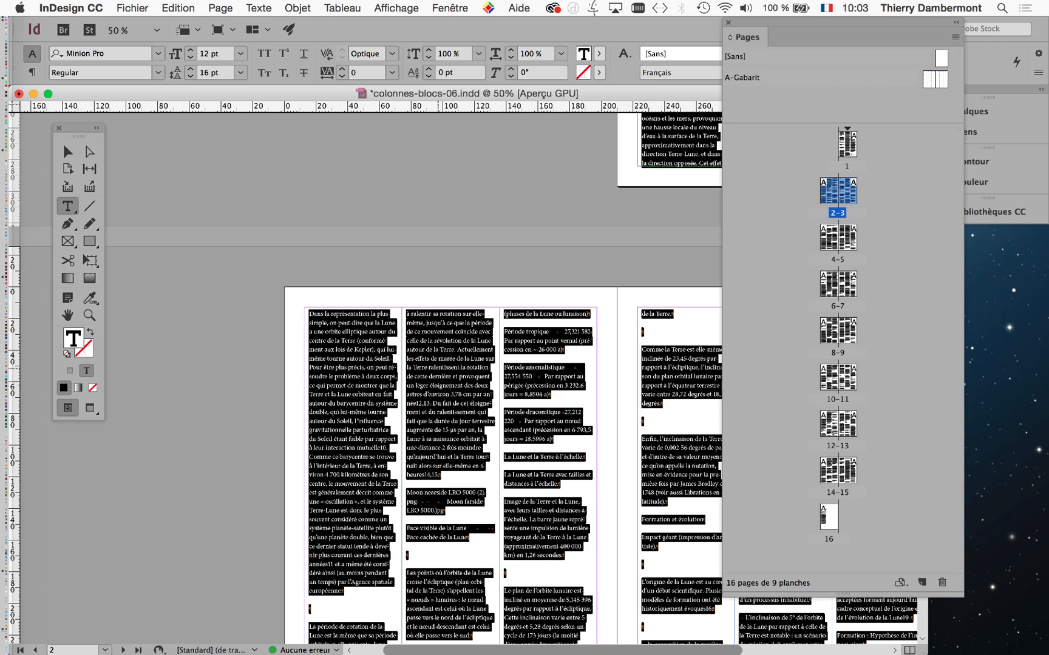
key("Delete")
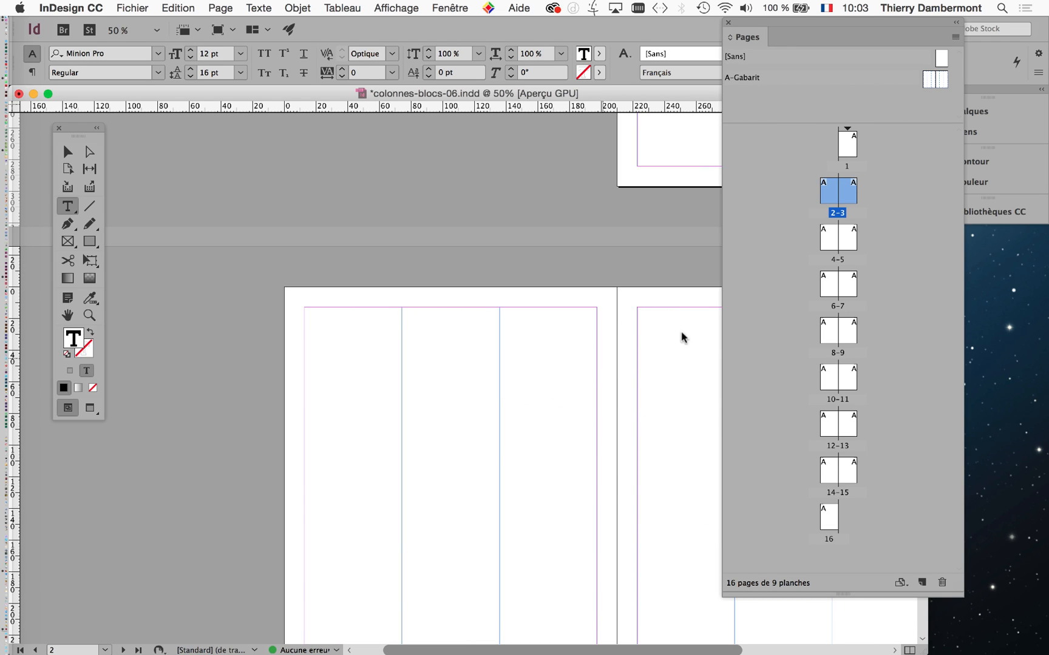
Delete pages 2 to 16 together with their objects, keeping only page 1.
key("super+alt+8")
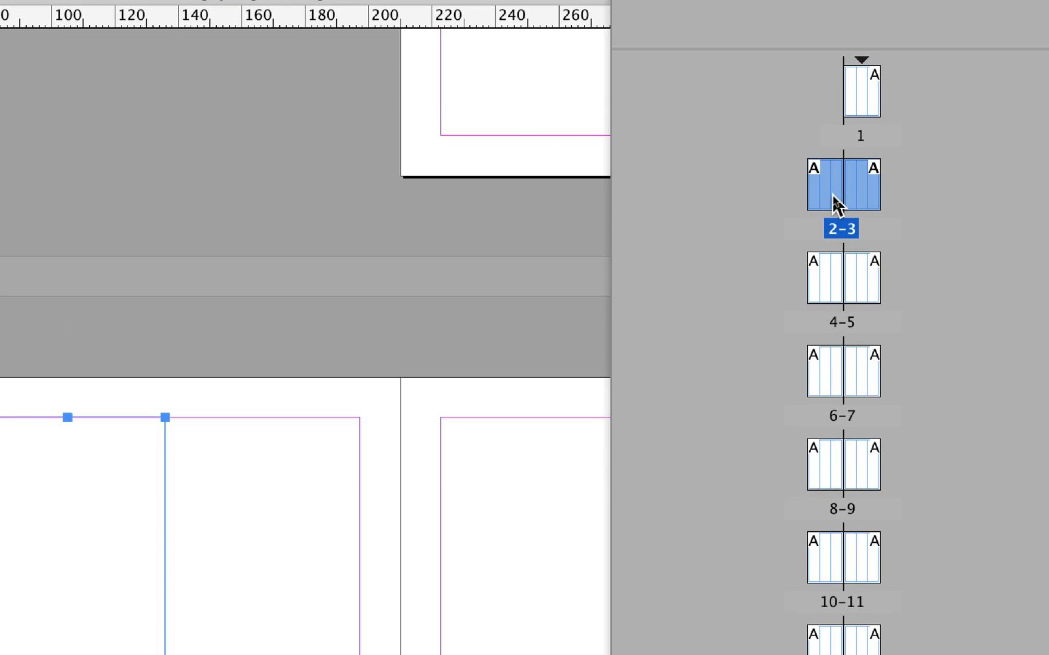
left_click(861, 276)
left_click(819, 201)
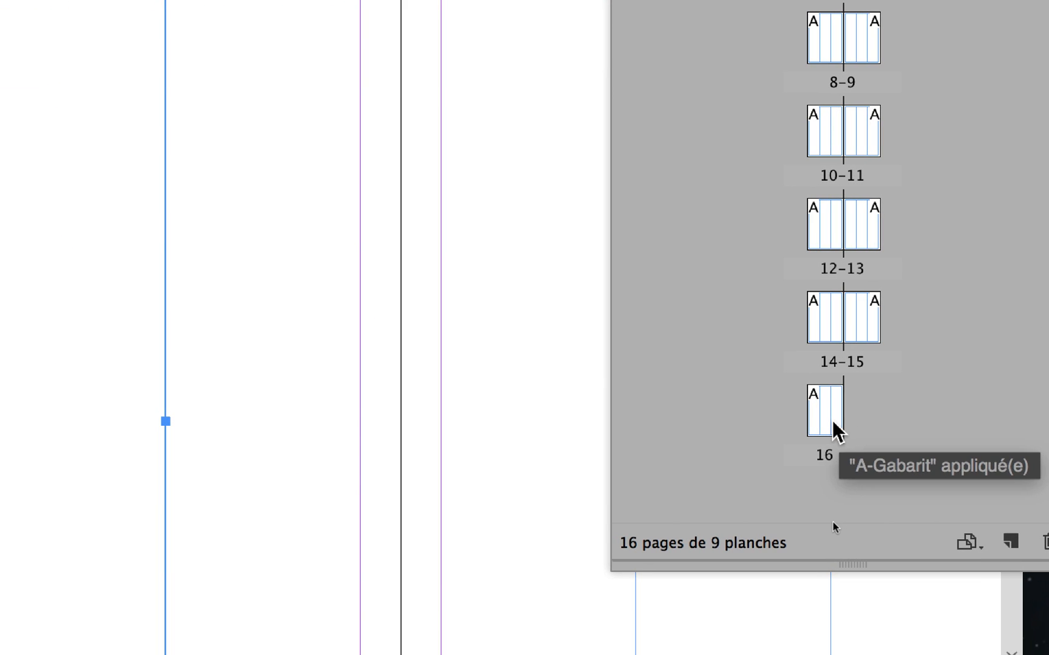
left_click(832, 428, "shift")
key("super+alt+8")
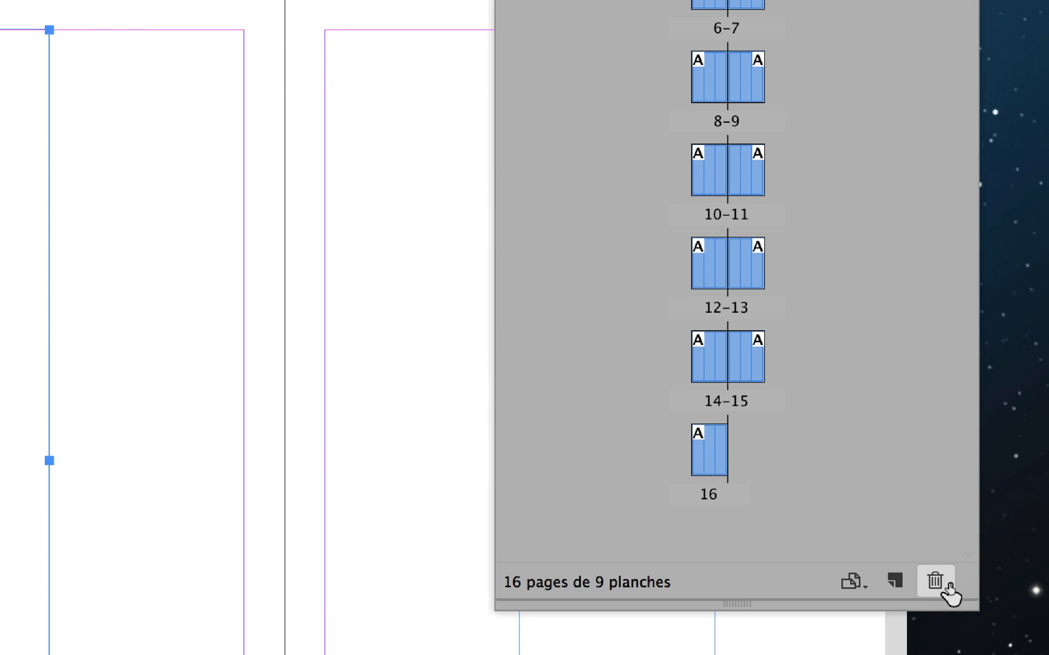
left_click(947, 592)
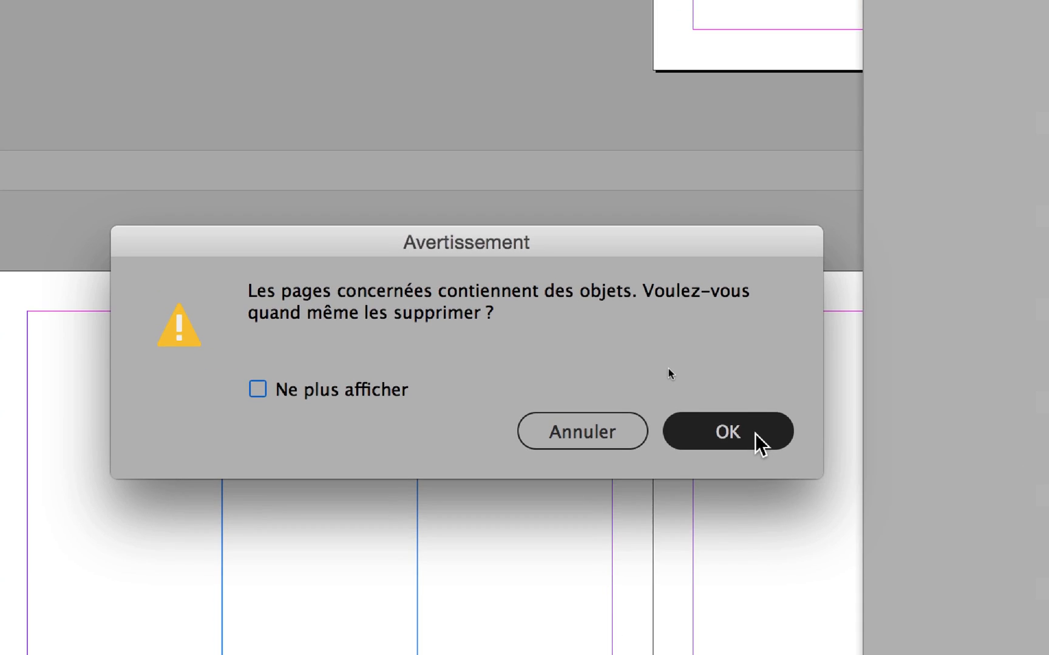
left_click(753, 436)
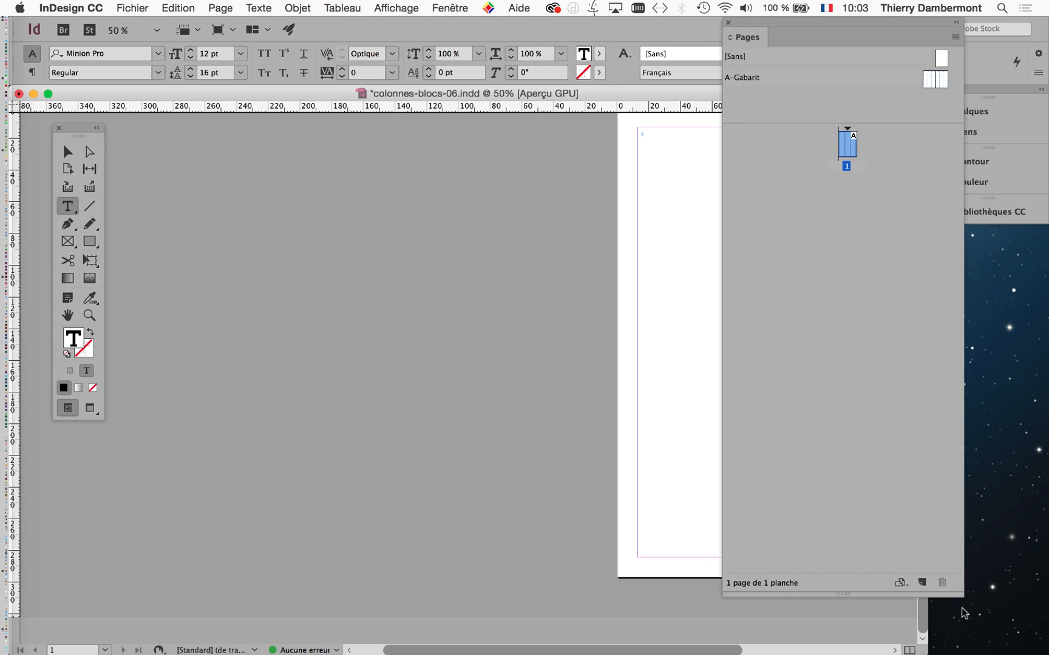
Shrink the Pages panel, move it beside the page, and fit page 1 in the document window.
left_click_drag(962, 597, 932, 337)
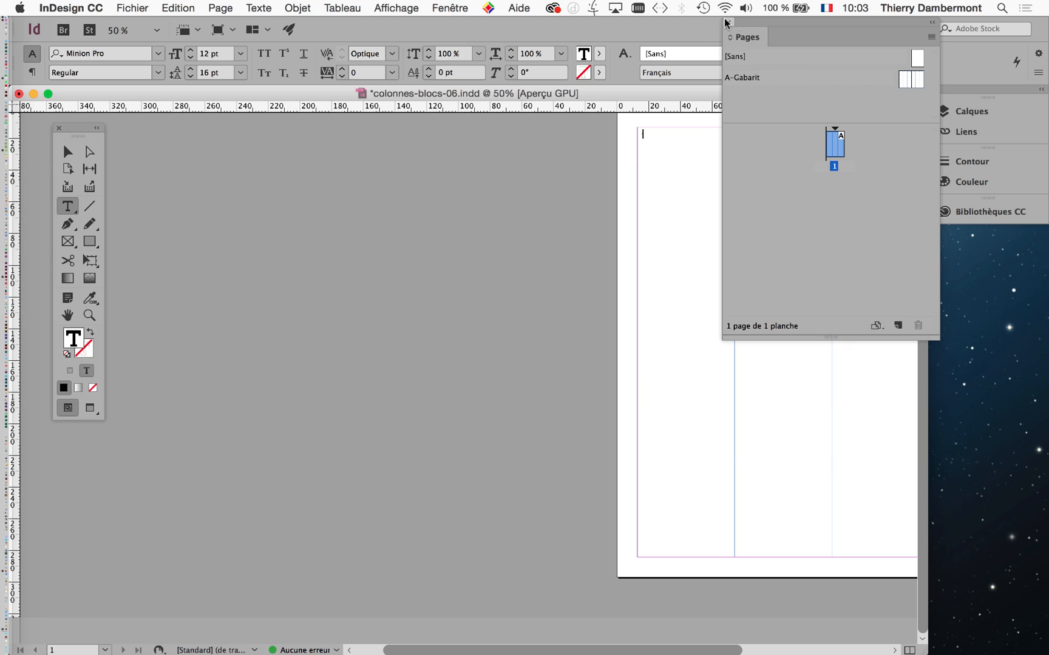
left_click_drag(726, 23, 819, 262)
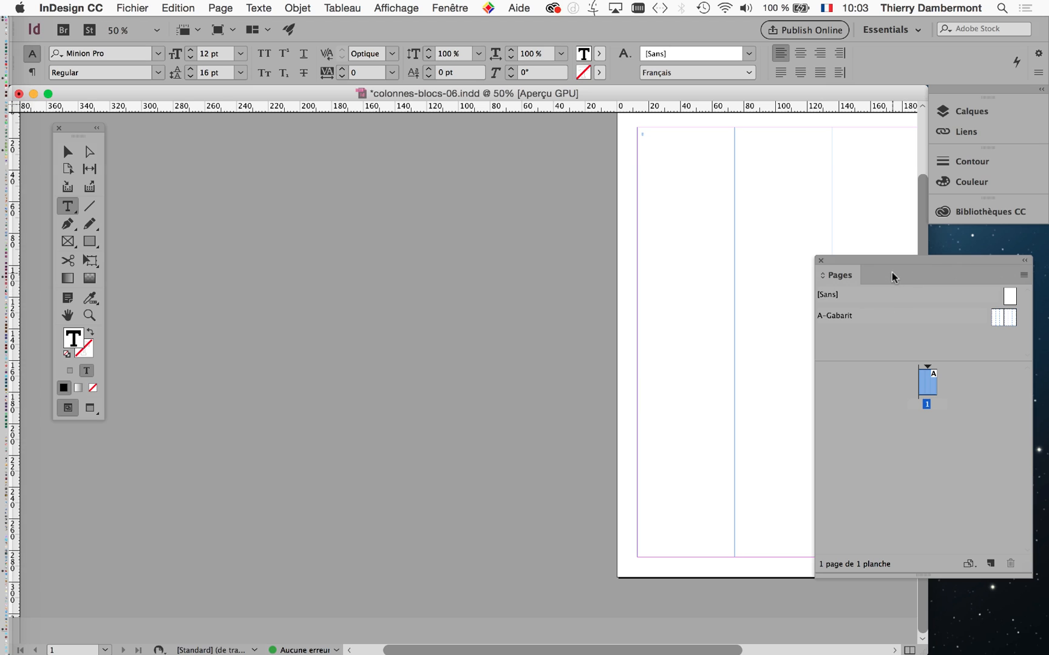
double_click(68, 315)
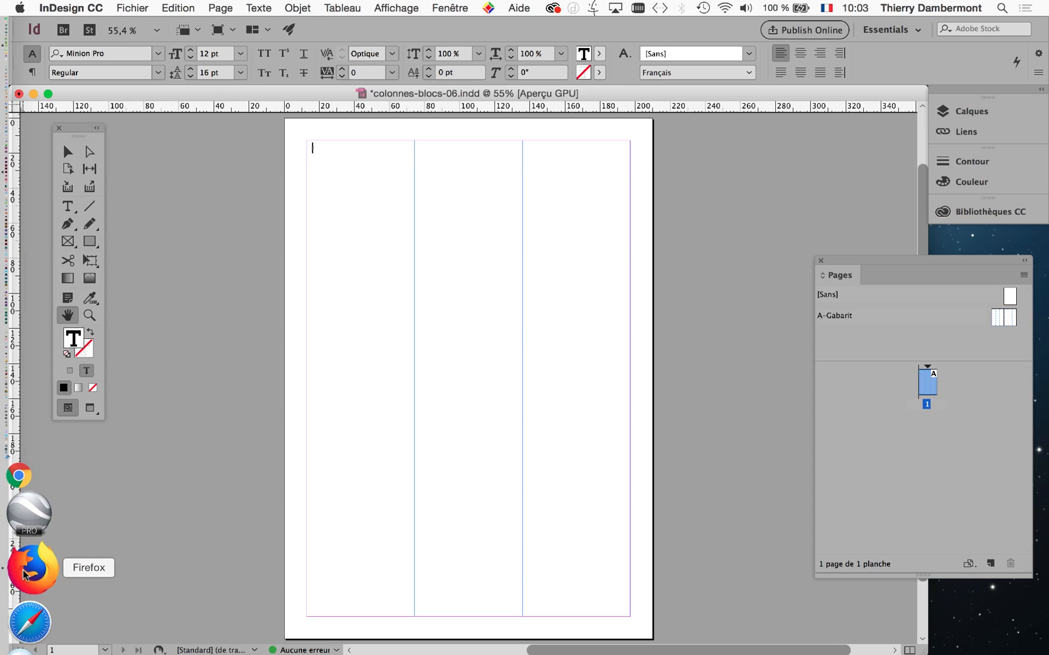
Switch to Firefox, search Google for "wikipedia lune" and open the French Wikipedia article Lune.
left_click(24, 572)
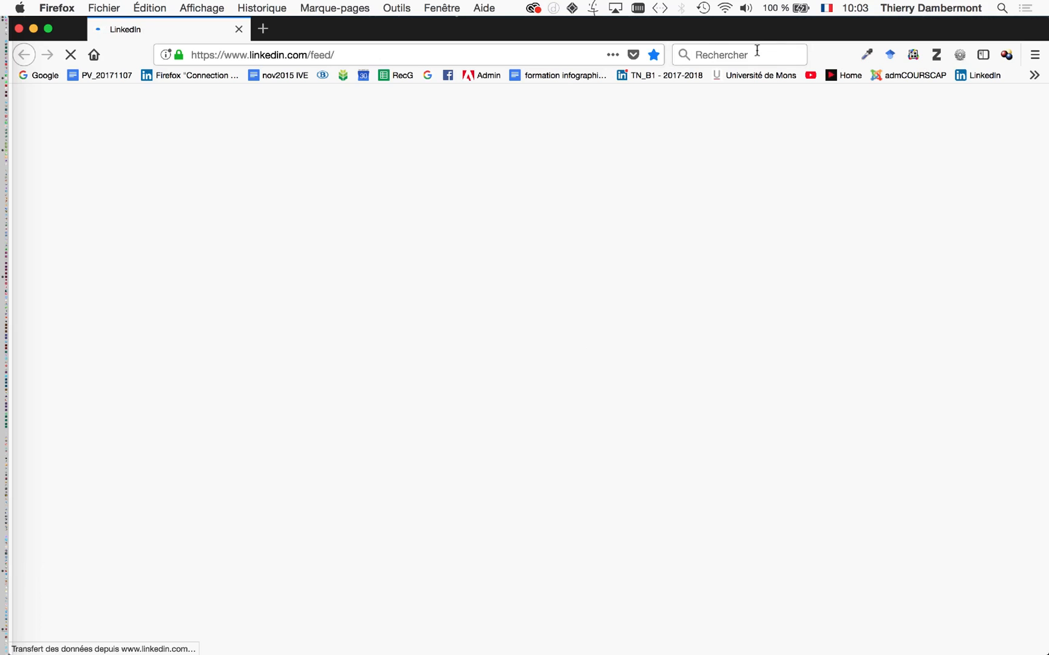
left_click(428, 77)
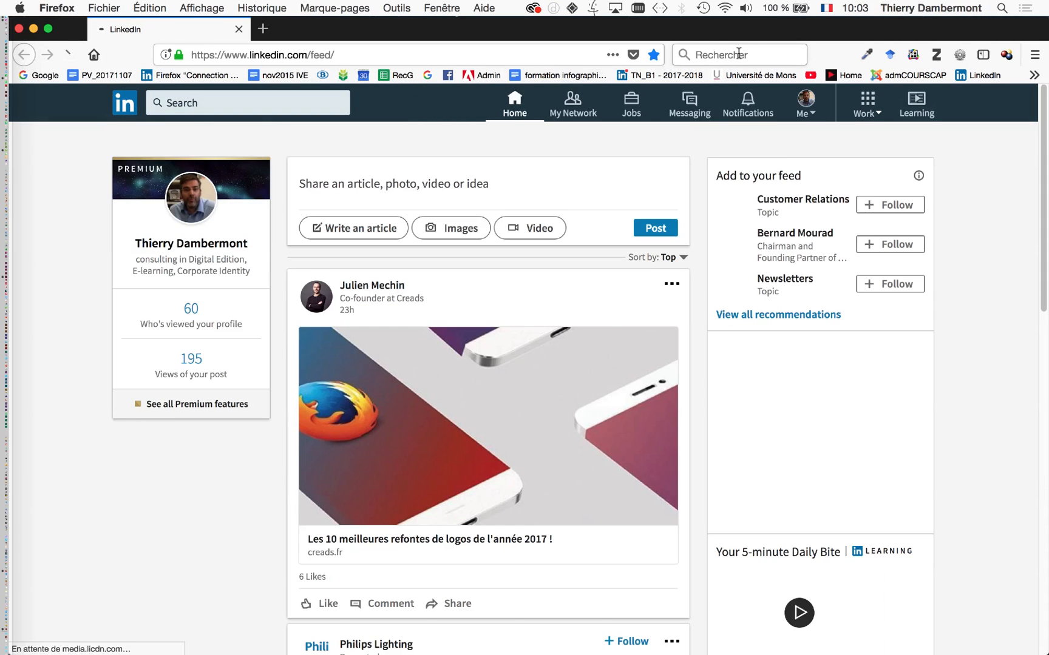
left_click(738, 53)
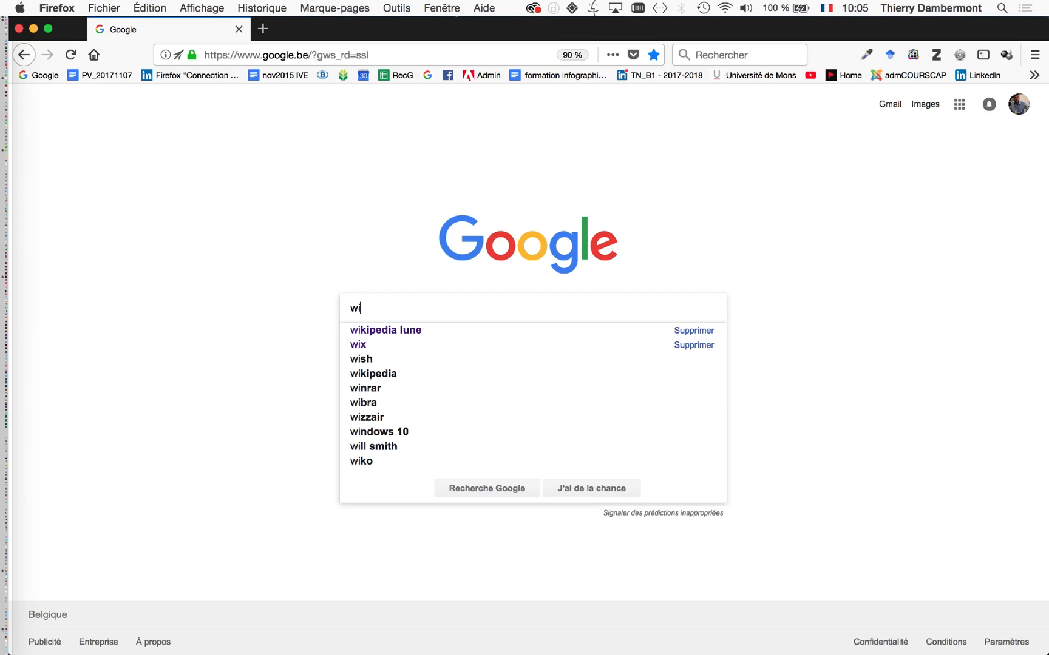
type("kipedia")
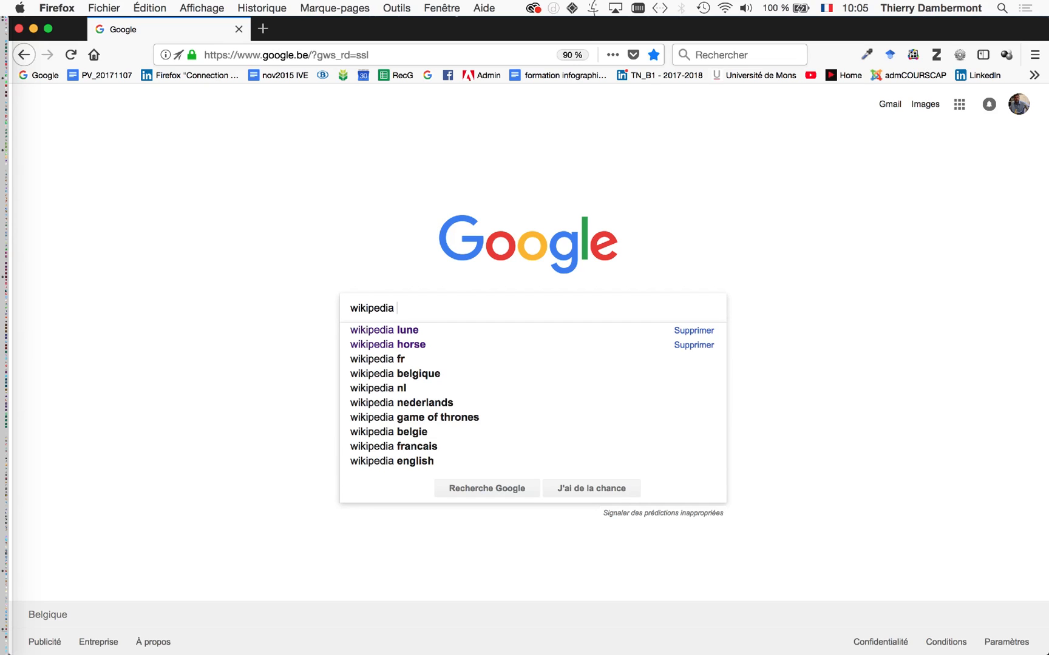
type("lune")
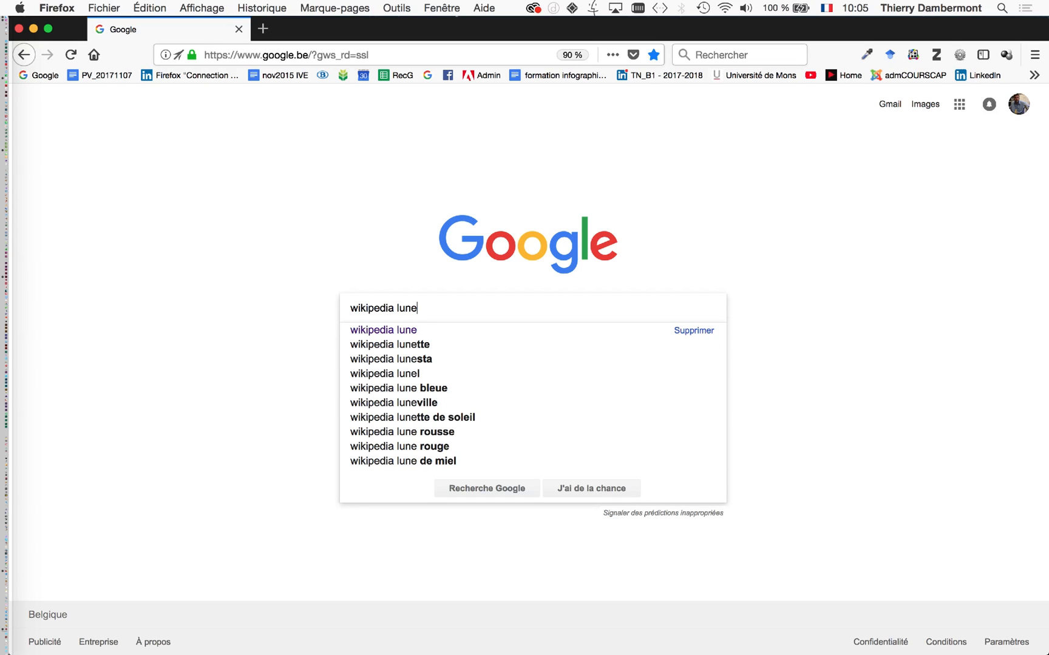
key("Return")
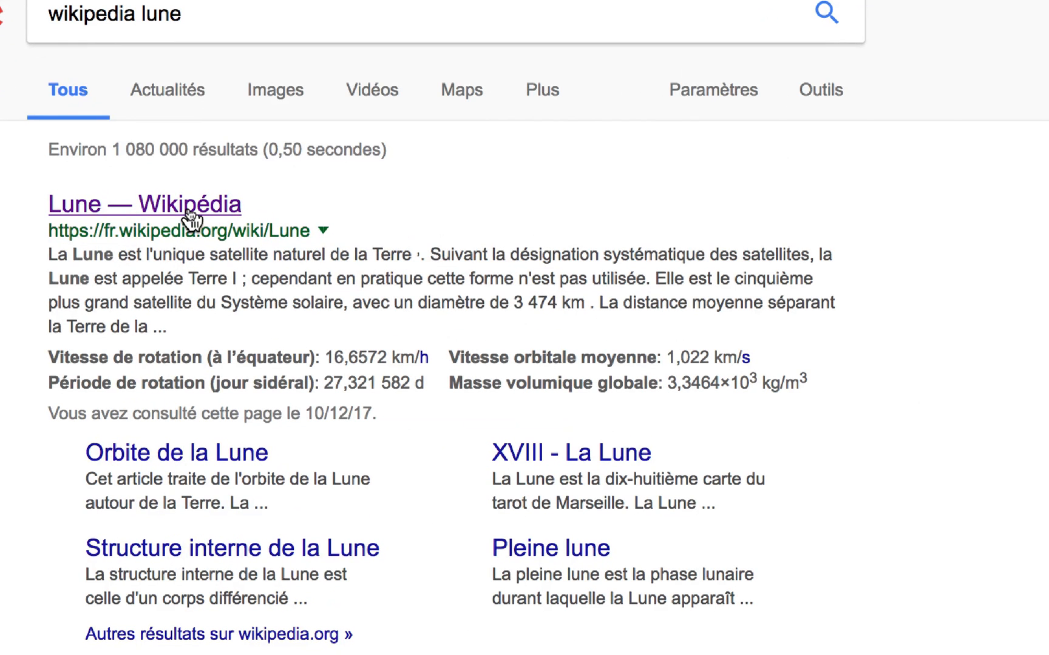
left_click(187, 208)
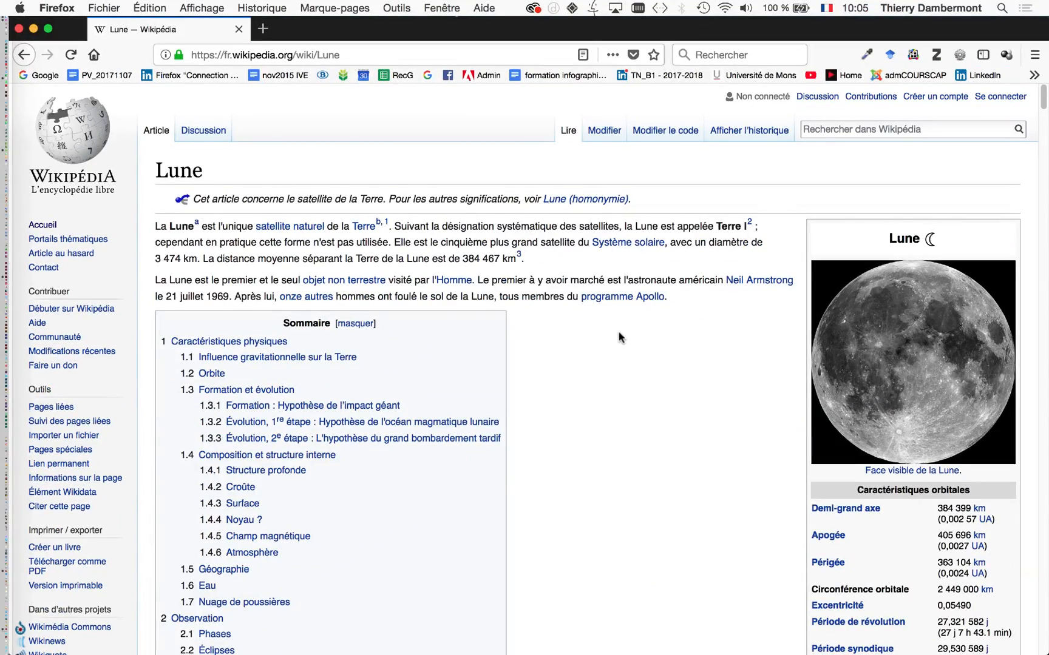
Reduce the article's zoom to 80 % around the Caractéristiques physiques section and shorten the browser window.
scroll(619, 337, "down", 15)
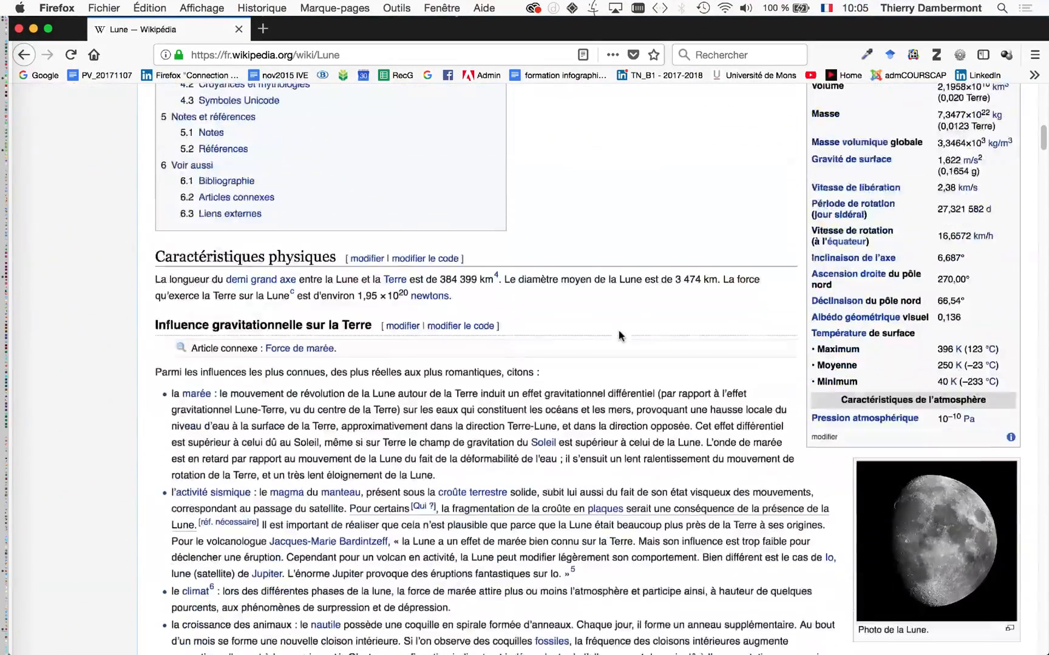
scroll(619, 336, "down", 3)
key("super+minus")
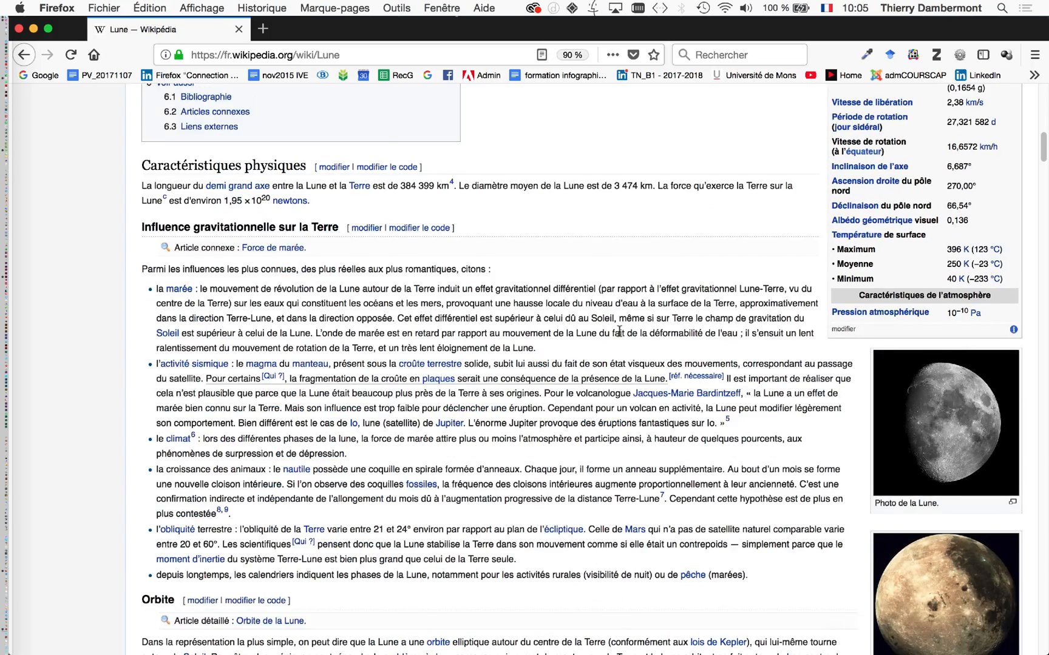
key("super+minus")
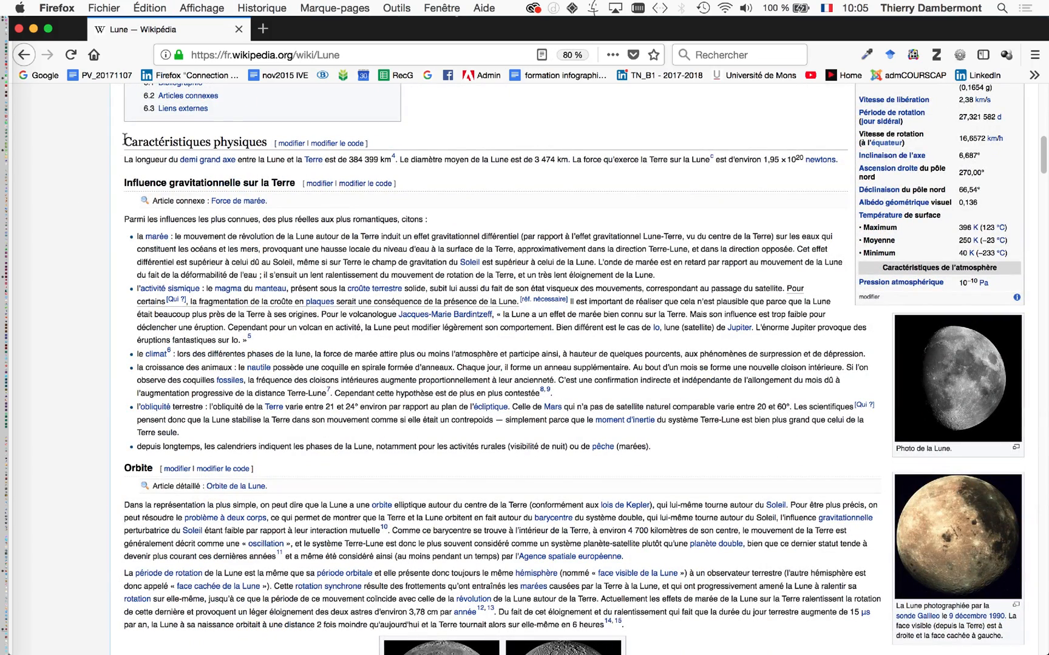
scroll(139, 200, "up", 5)
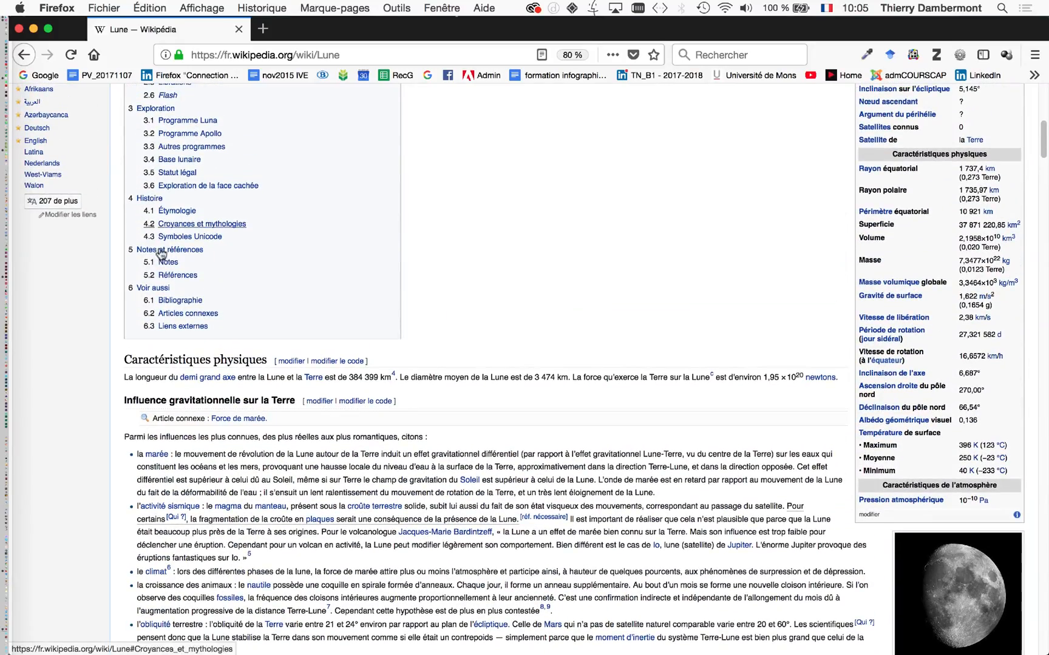
scroll(161, 265, "down", 5)
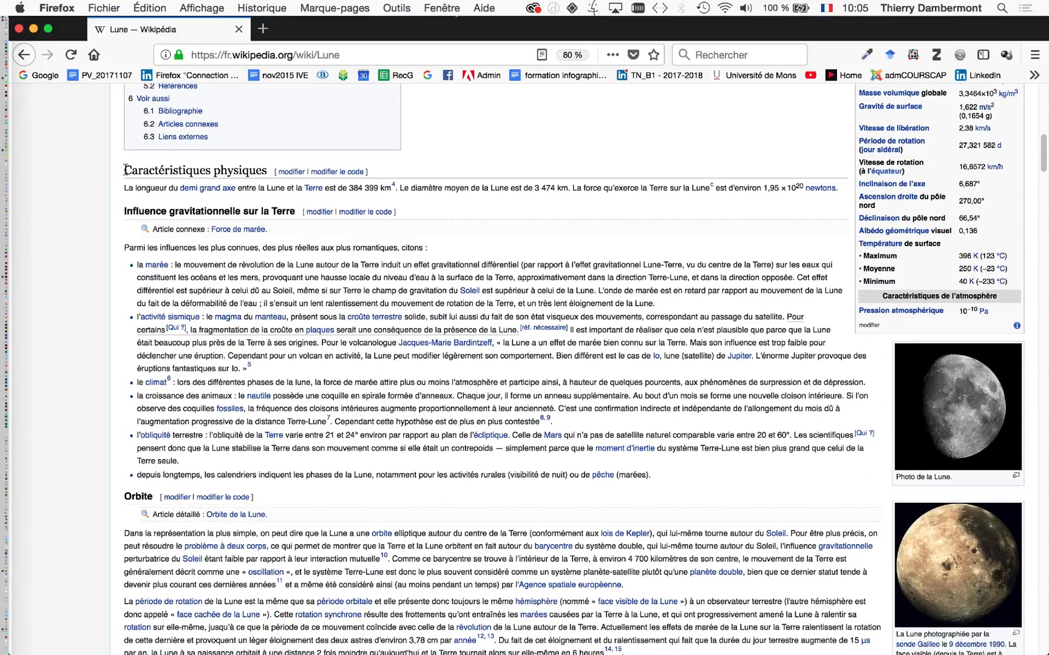
left_click_drag(124, 170, 178, 182)
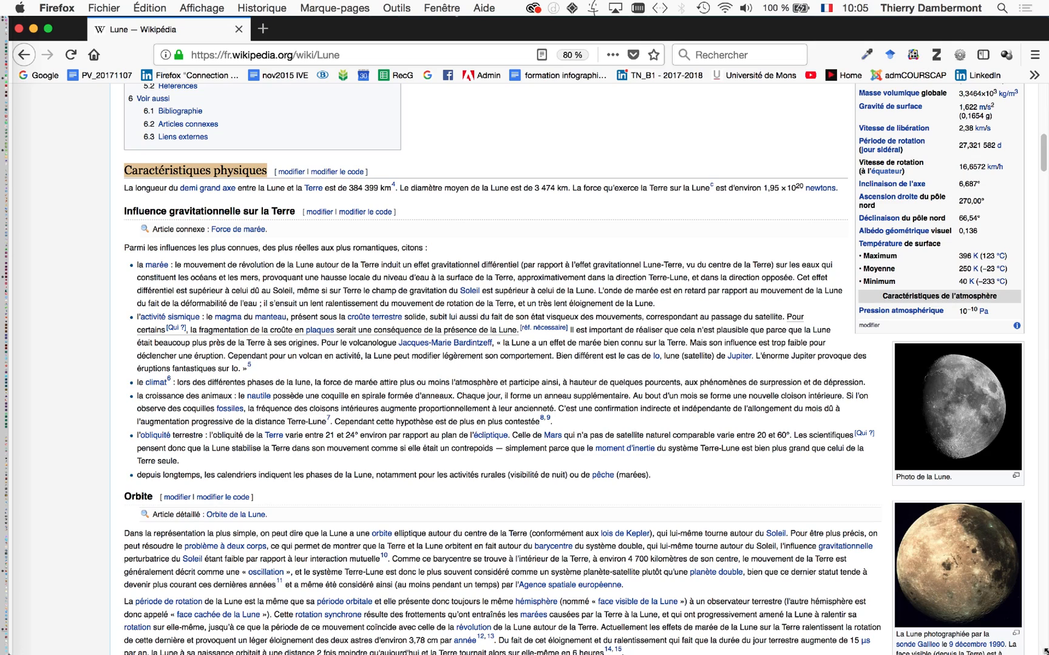
left_click_drag(1045, 650, 1043, 568)
left_click(231, 261)
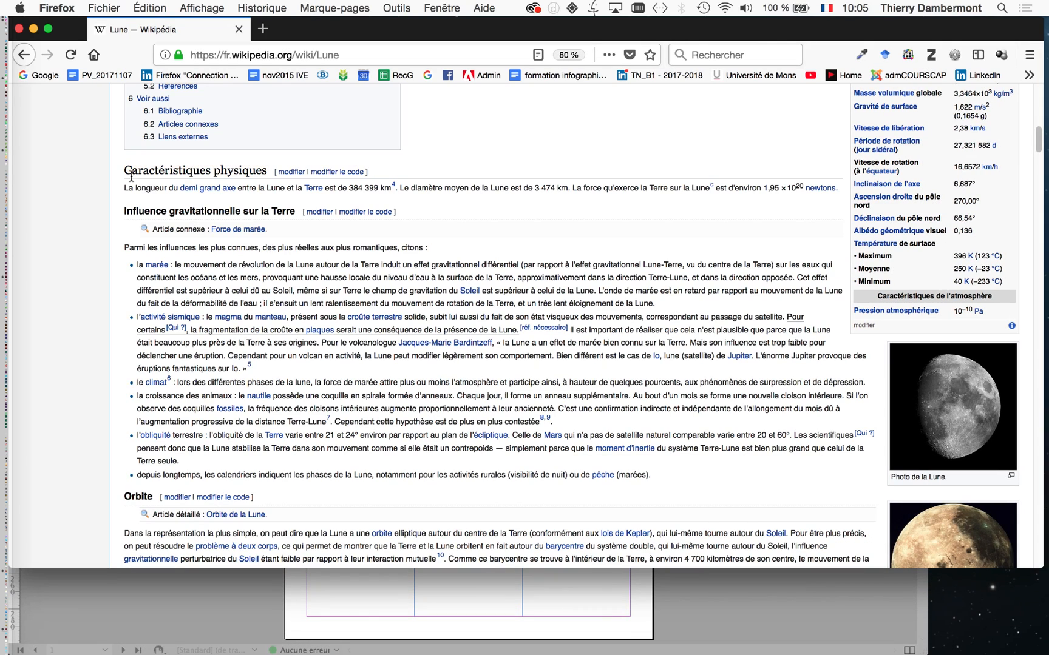
Select the article text from the Caractéristiques physiques heading down to the paragraph just before Symboles Unicode.
left_click_drag(126, 171, 525, 518)
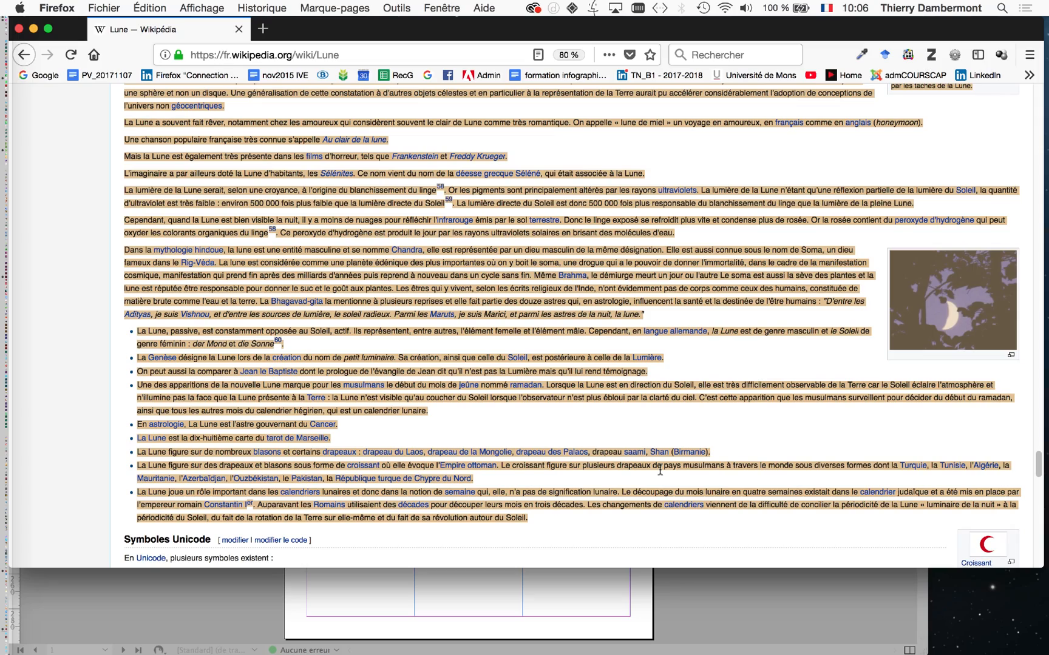
scroll(659, 471, "down", 10)
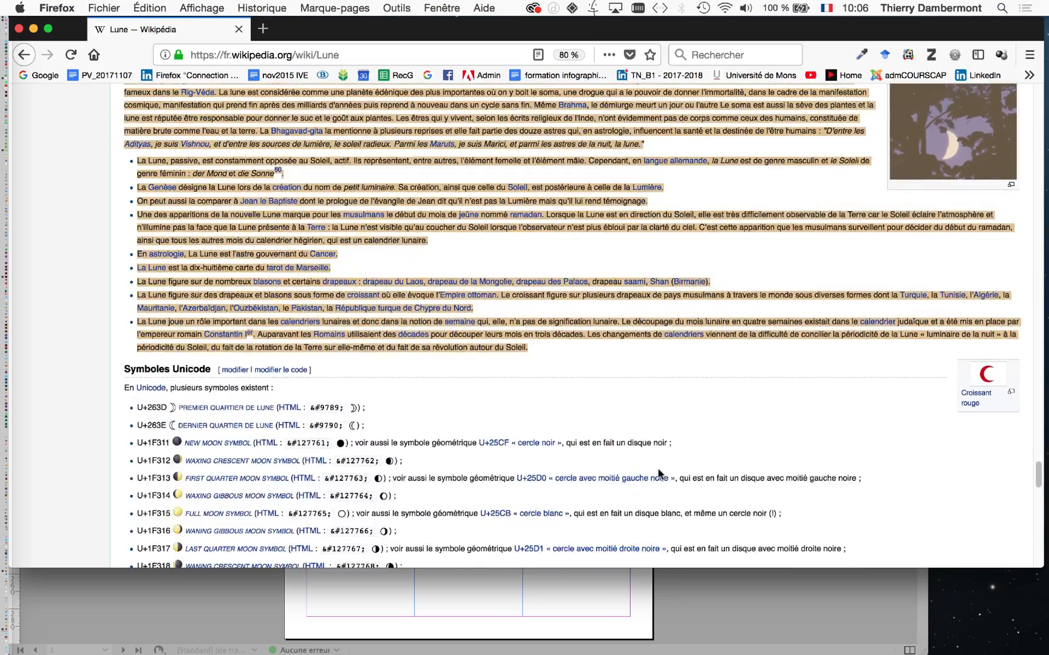
scroll(659, 473, "up", 5)
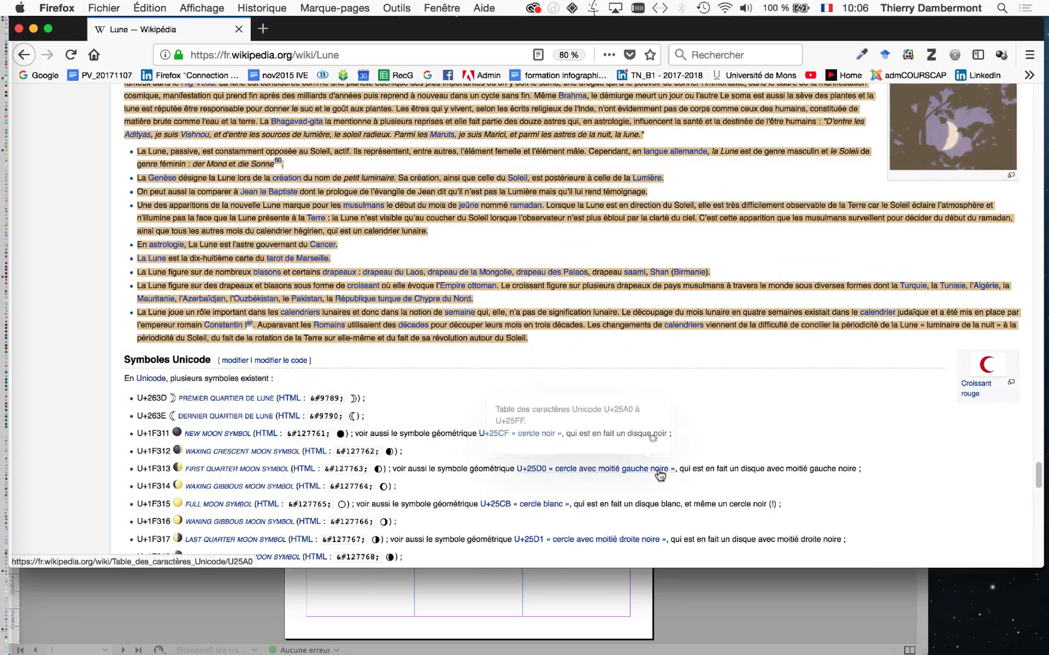
Switch back to InDesign, activate the Type tool and move the Pages panel closer to page 1.
key("super+Tab")
key("super+Tab")
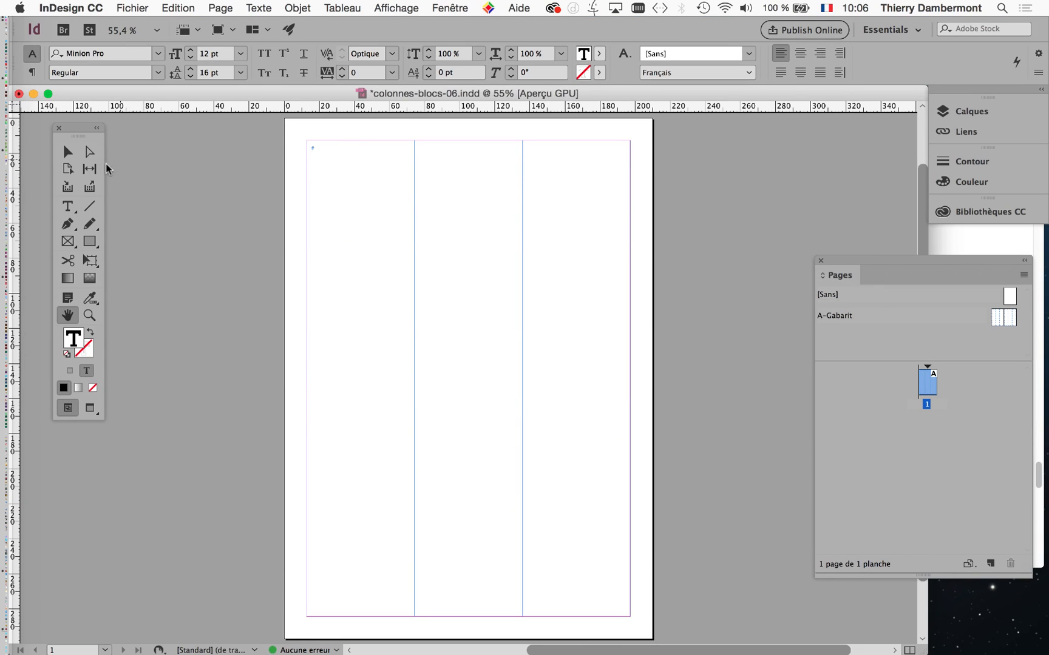
left_click(68, 207)
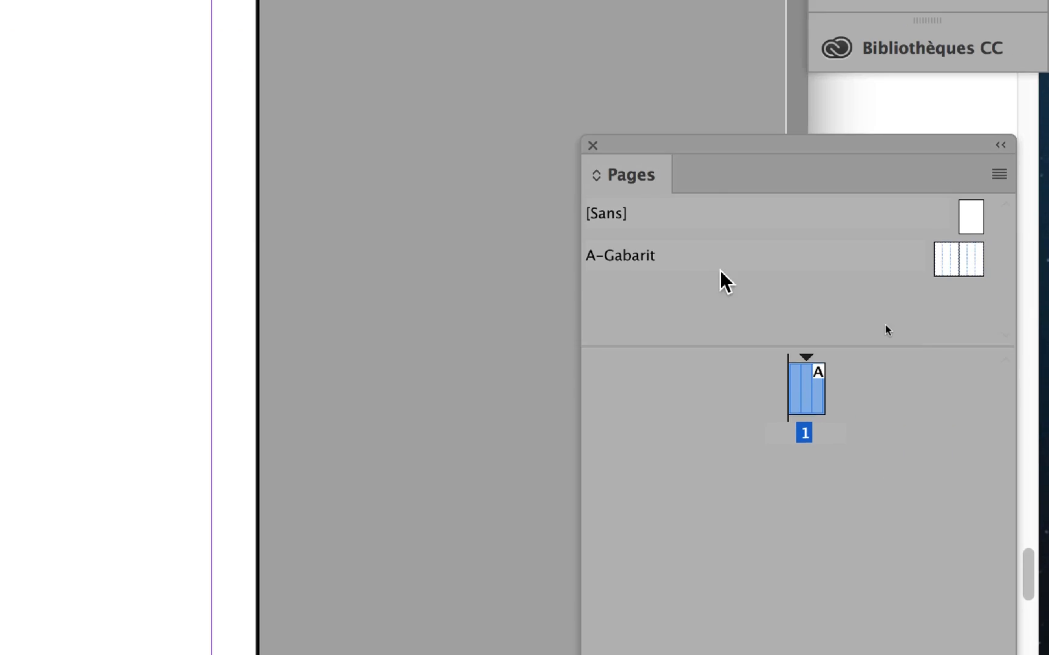
left_click_drag(709, 240, 558, 142)
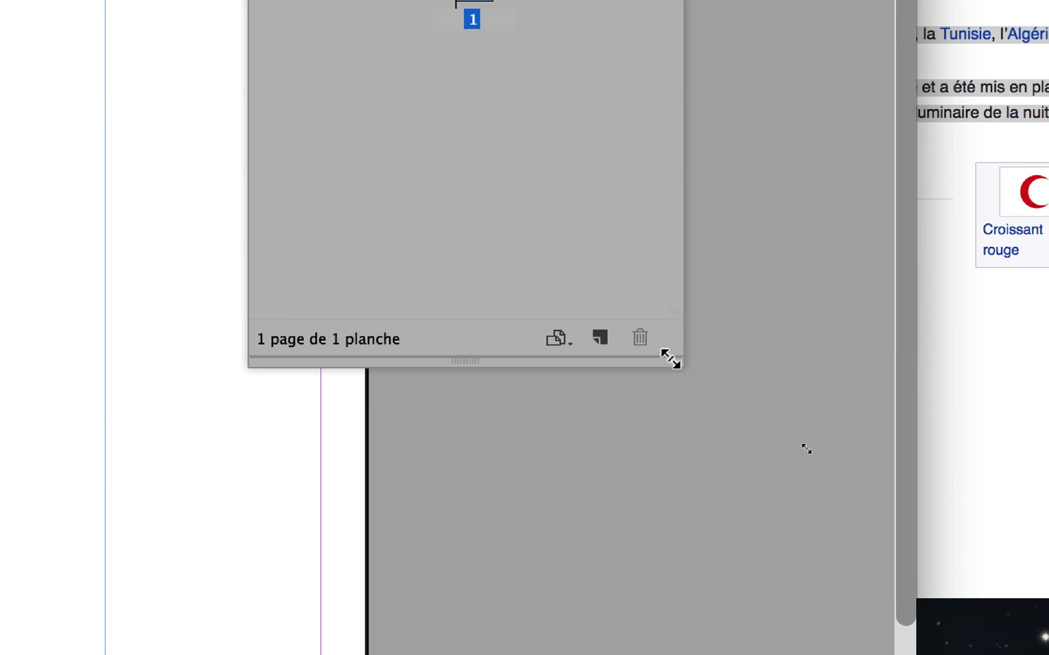
Enlarge the Pages panel, paste the copied Moon article text into page 1's first column and look through the resulting page thumbnails.
left_click_drag(670, 358, 681, 559)
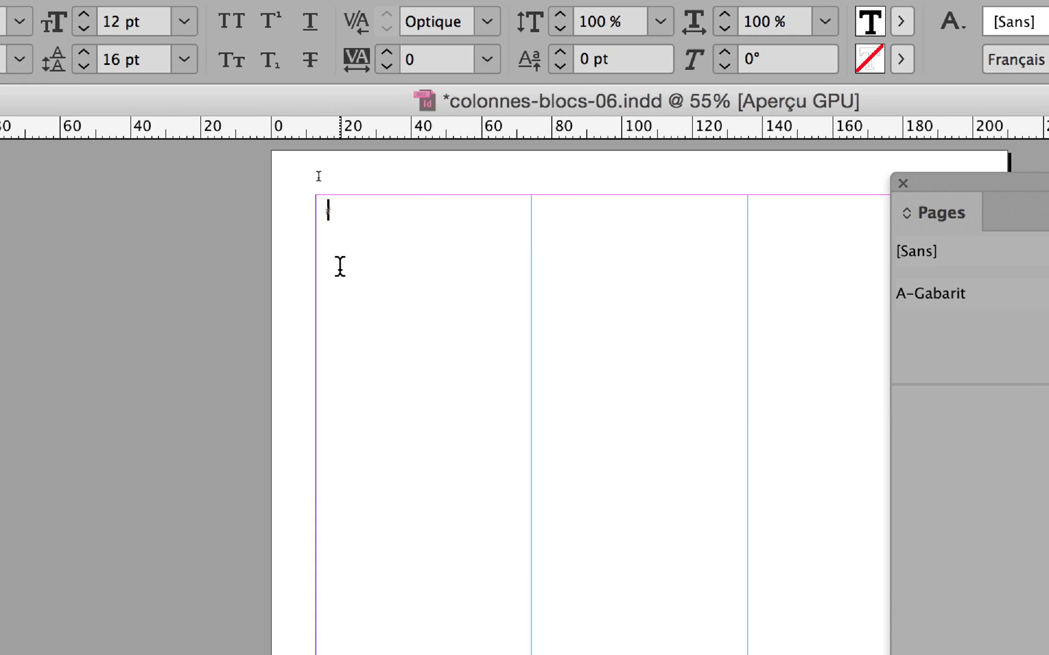
key("super+v")
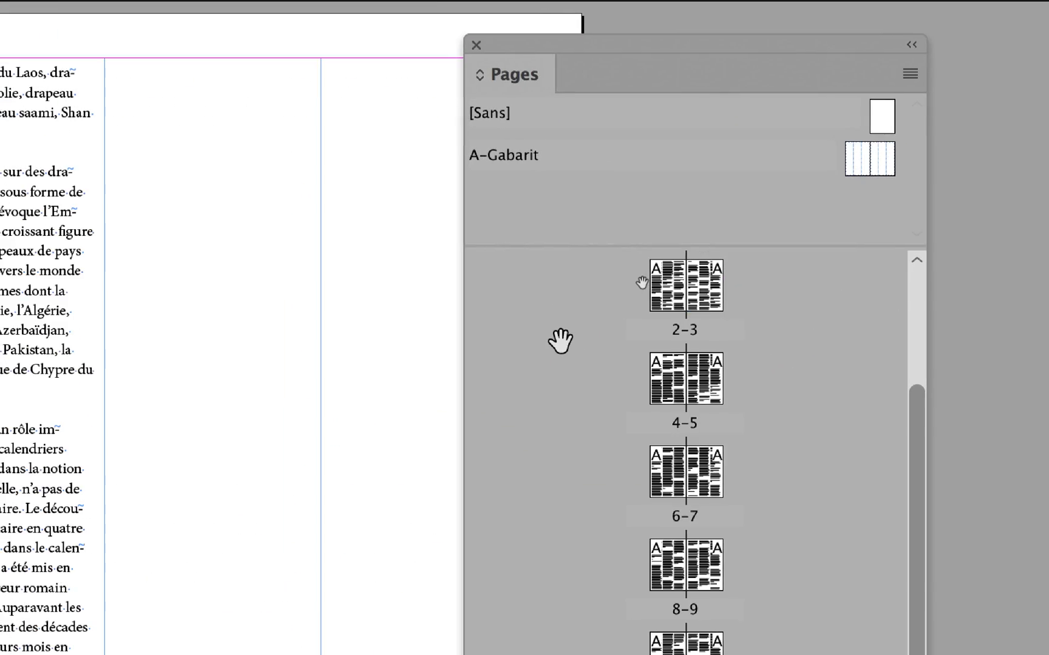
scroll(562, 341, "up", 2)
scroll(560, 340, "down", 2)
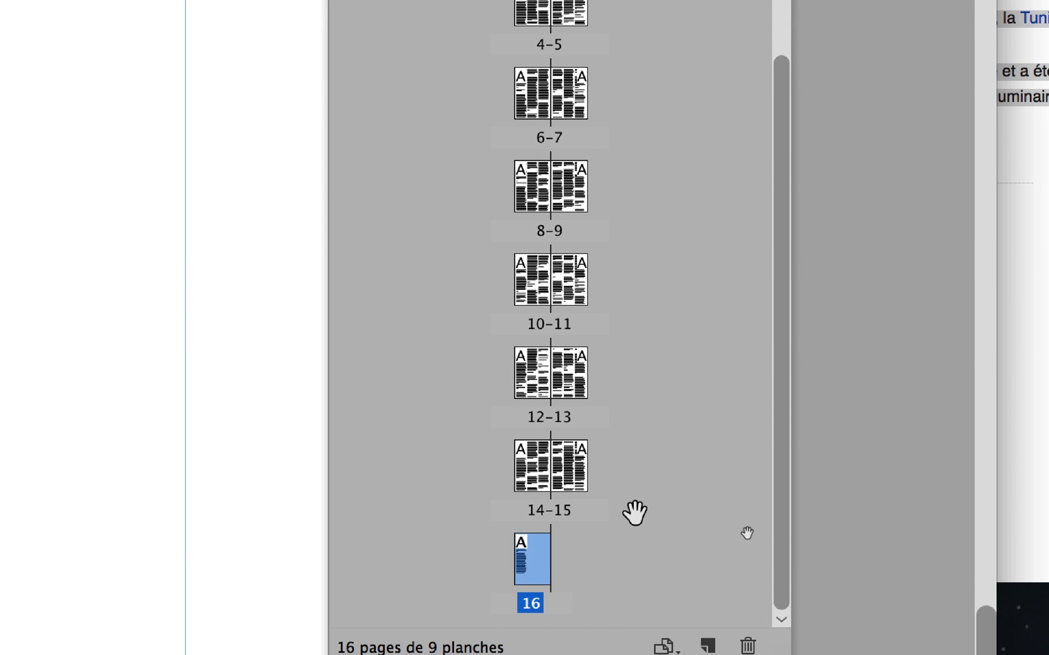
scroll(635, 513, "up", 3)
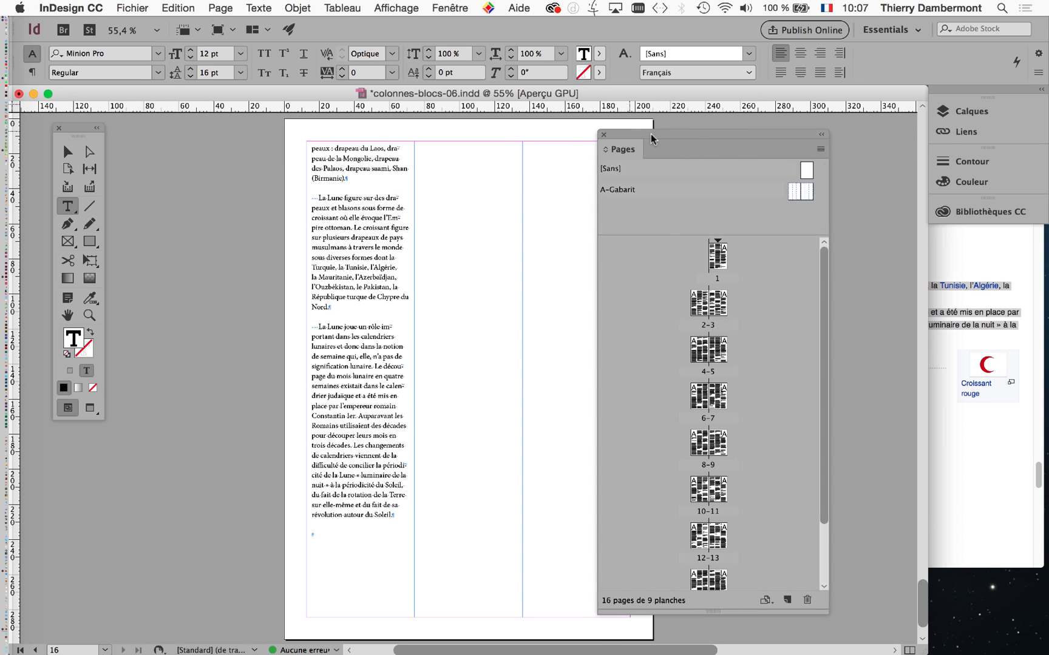
Move the Pages panel clear of the document page, go to page 1 and select its first column's text frame.
left_click_drag(651, 134, 772, 135)
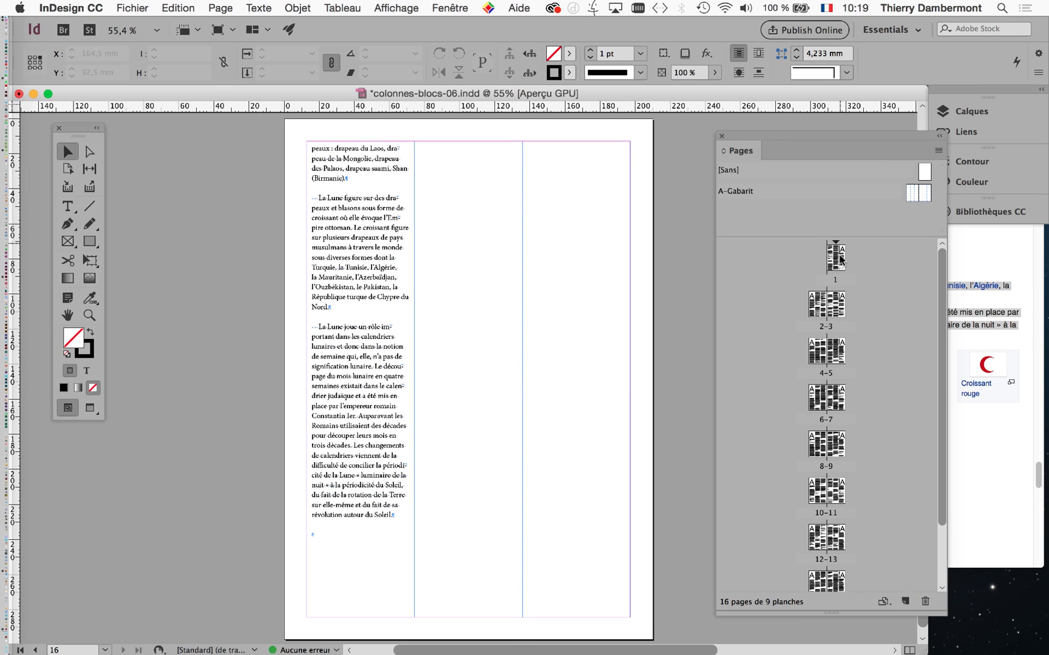
double_click(840, 259)
left_click(343, 183)
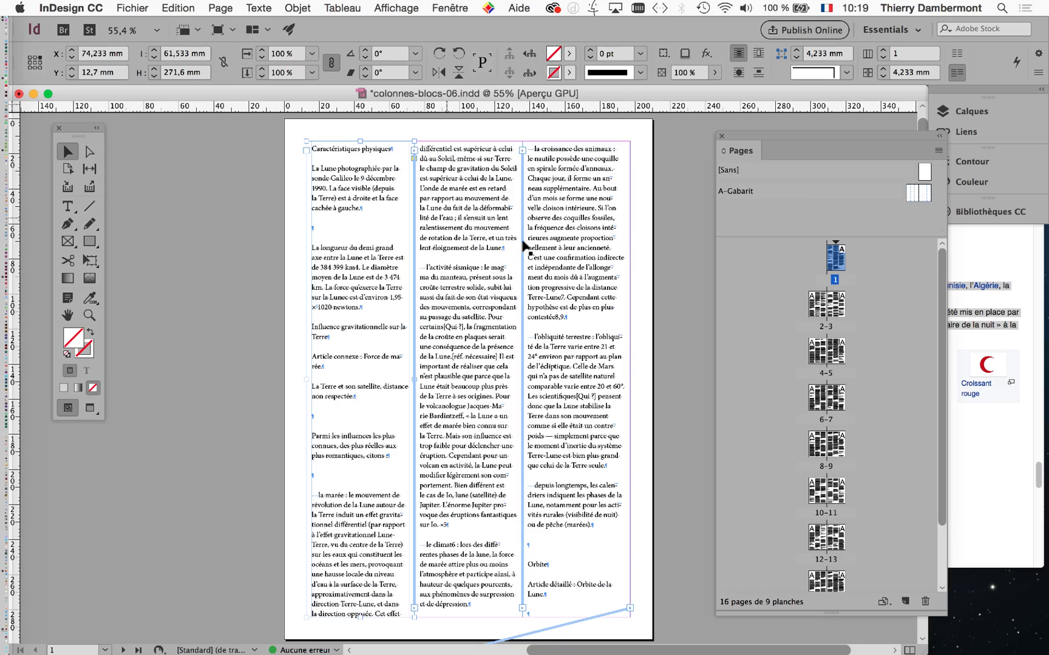
Activate the Selection tool, bring the Tools panel closer to page 1 and keep the first column's text frame selected.
left_click(66, 208)
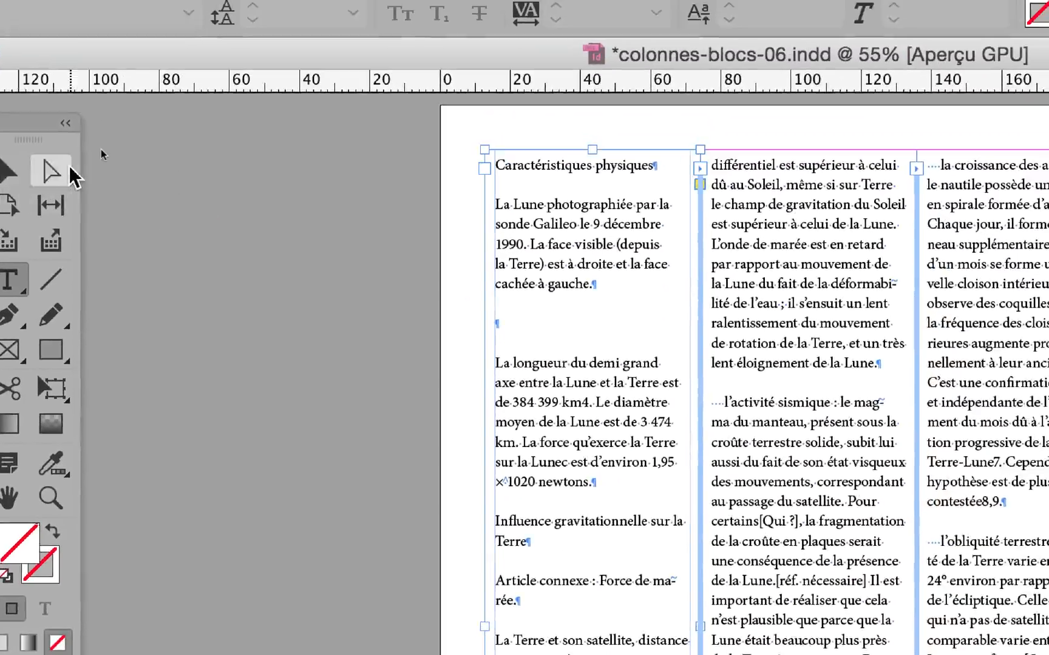
left_click(9, 171)
left_click_drag(27, 124, 309, 140)
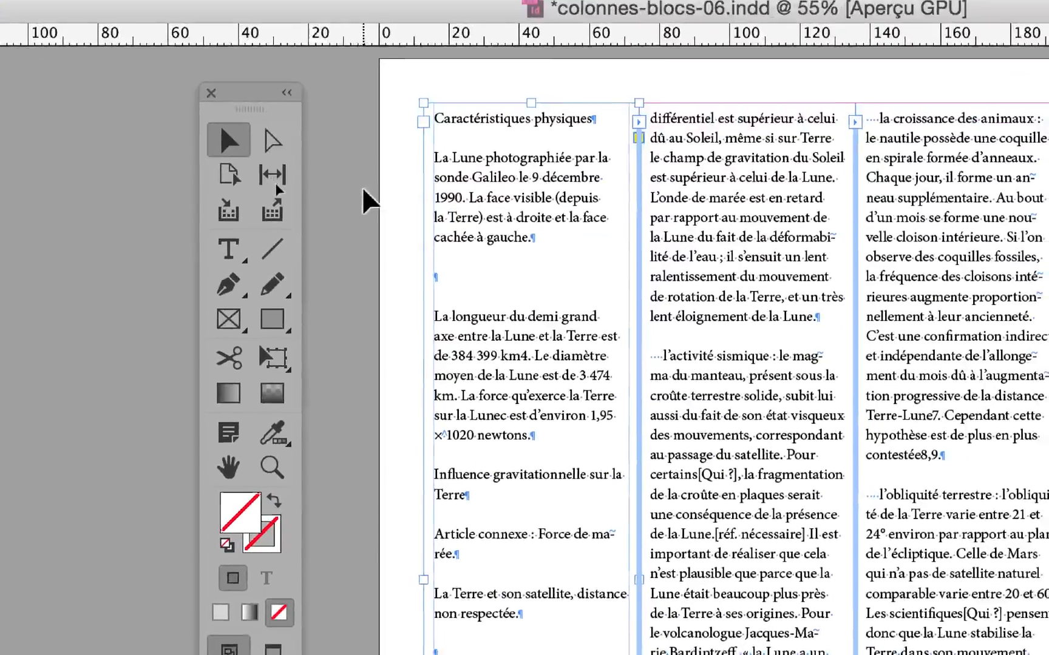
left_click(443, 207)
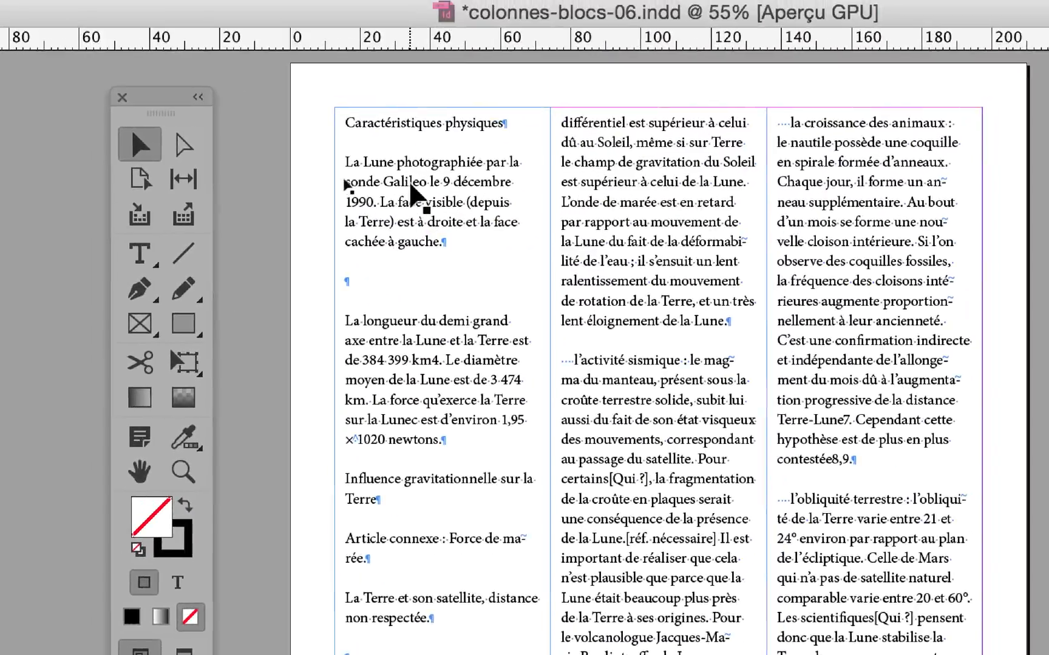
left_click(423, 191)
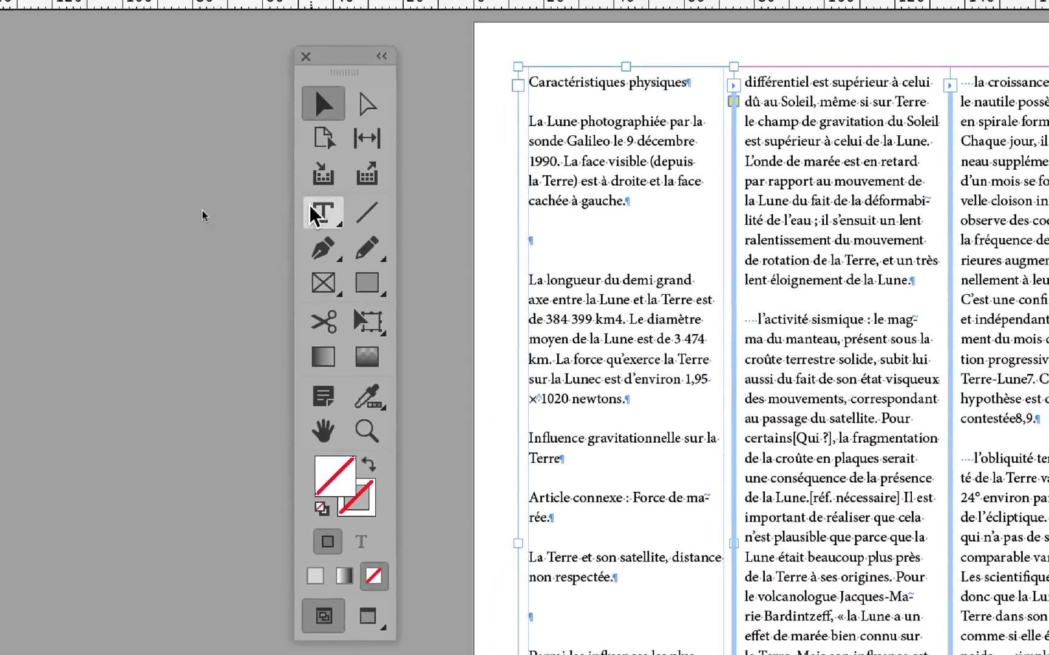
Alternate between the Type and Selection tools on page 1's first column, finishing on the Selection tool with no frame selected.
left_click(120, 210)
left_click(373, 122)
left_click(403, 176)
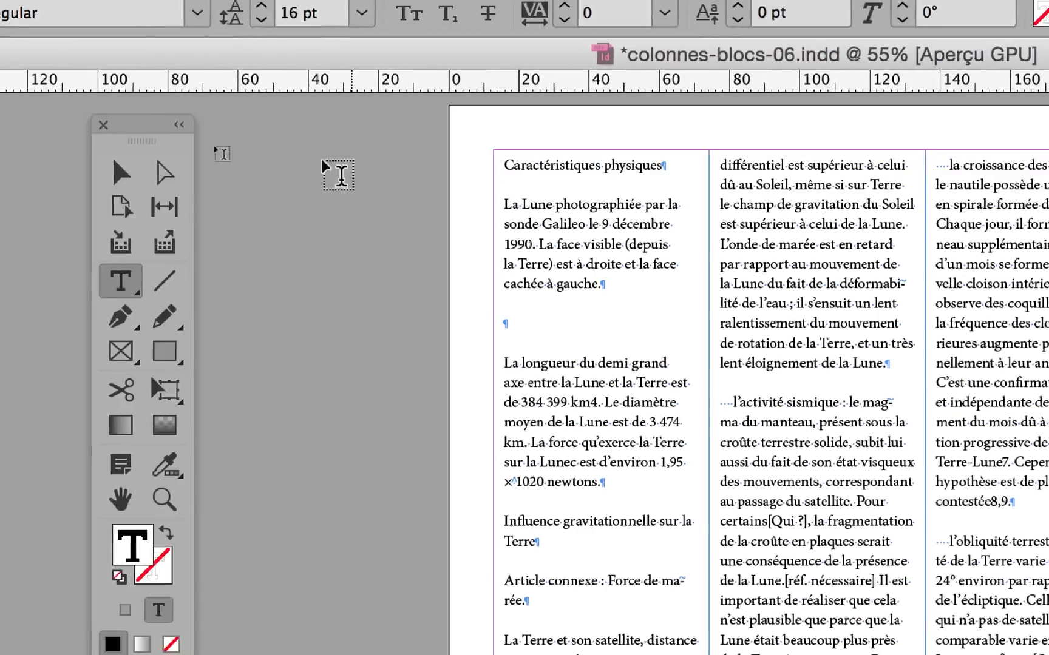
left_click(244, 169)
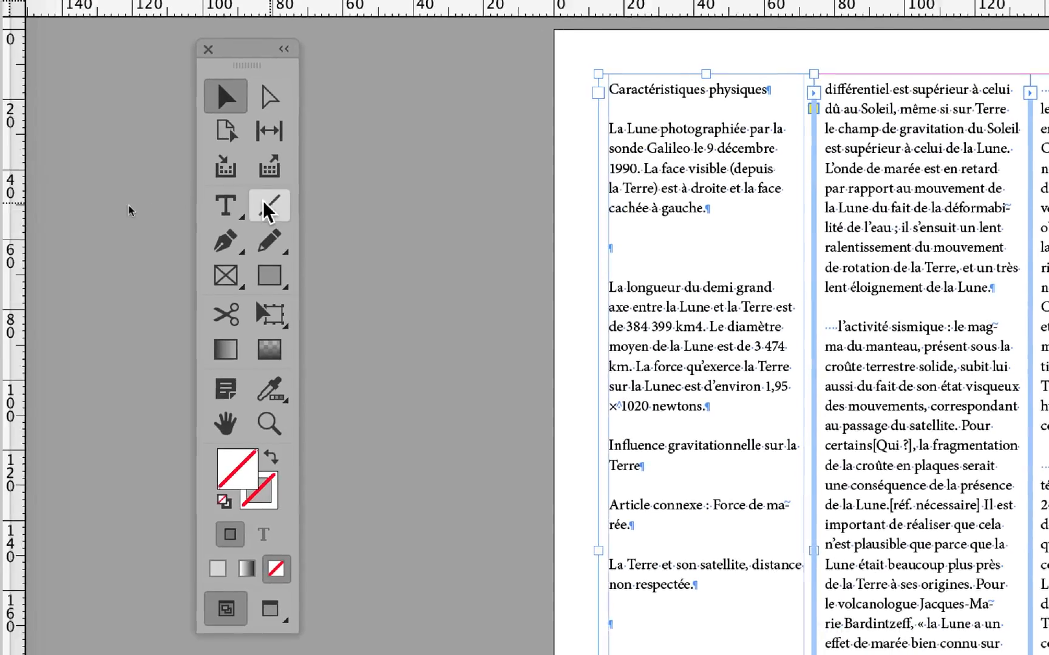
left_click(243, 207)
left_click(394, 203)
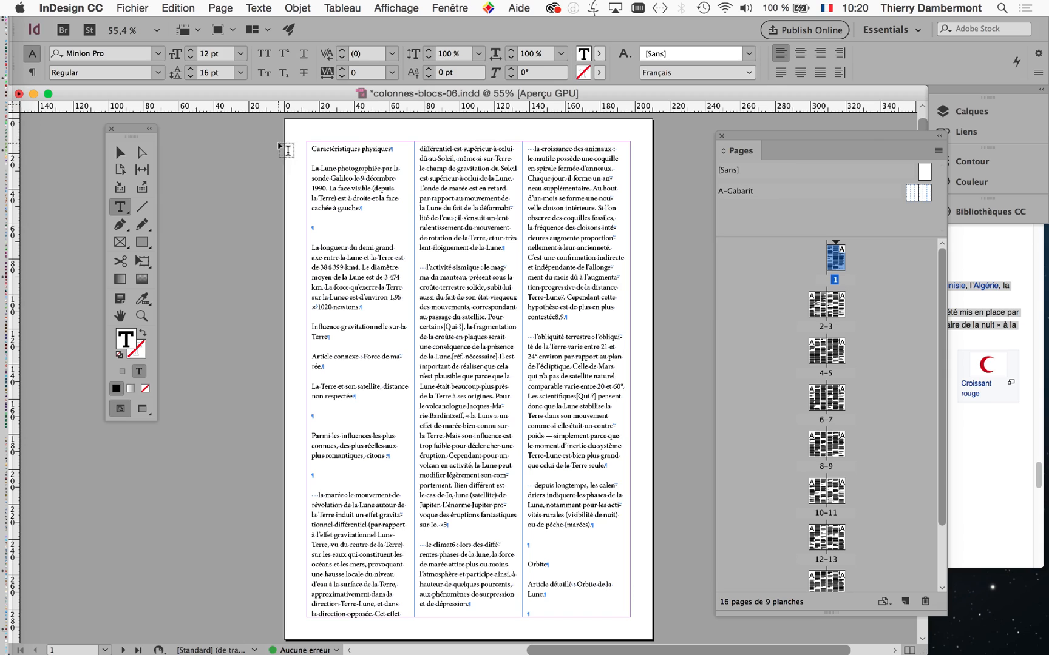
left_click(115, 153)
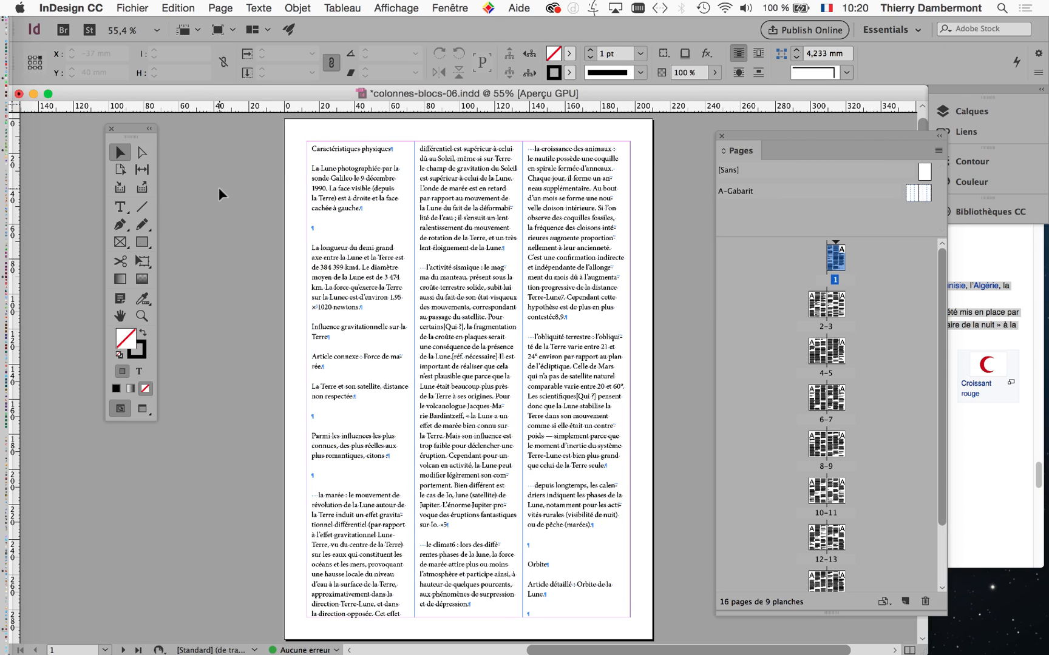